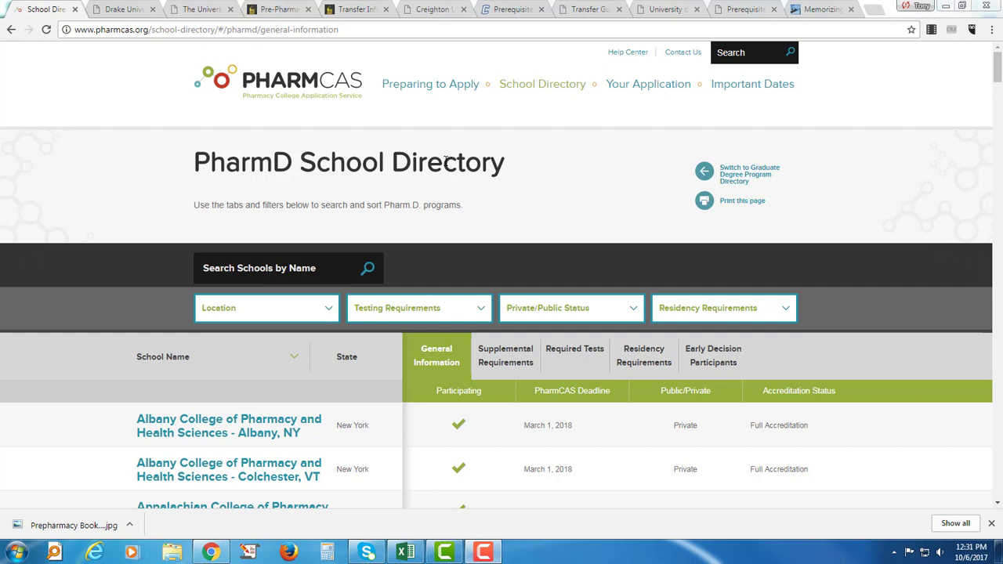
# - Review the Location, Testing Requirements, Private/Public Status and Residency Requirements filter options in the directory
pyautogui.click(329, 312)
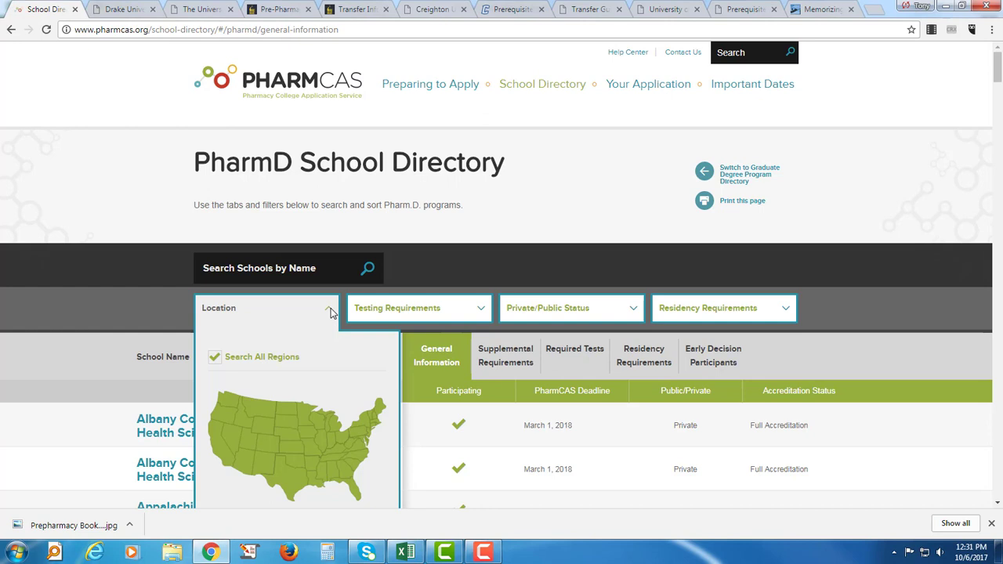
pyautogui.click(483, 308)
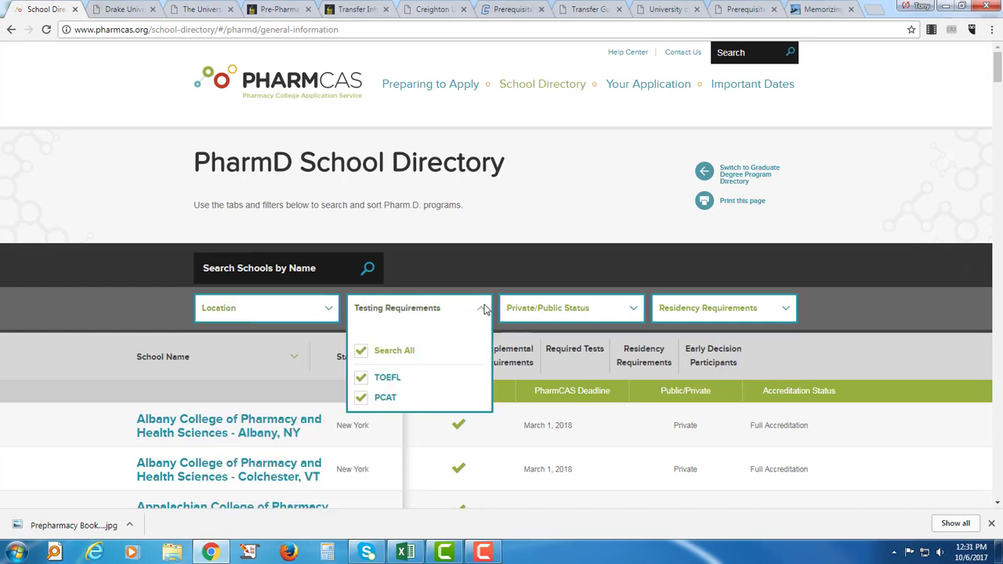
pyautogui.click(638, 311)
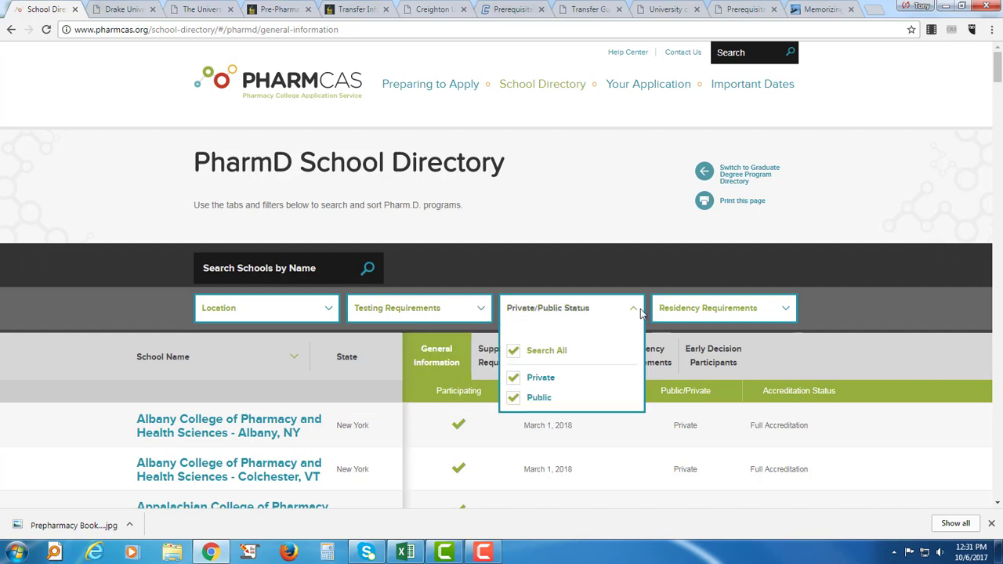
pyautogui.click(788, 310)
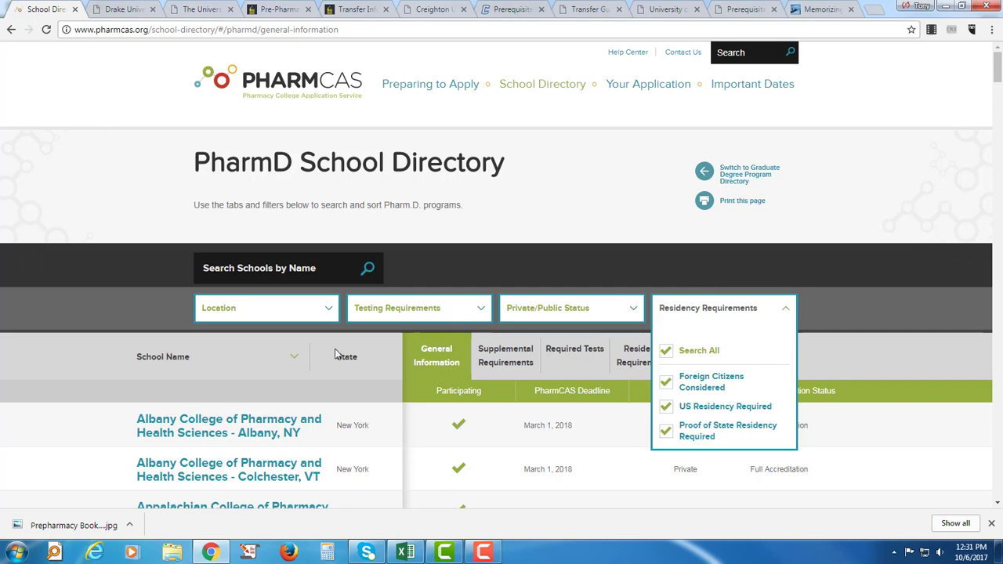
# - Browse down the PharmCAS school list to Drake University's entry
pyautogui.scroll(-2, 339, 352)
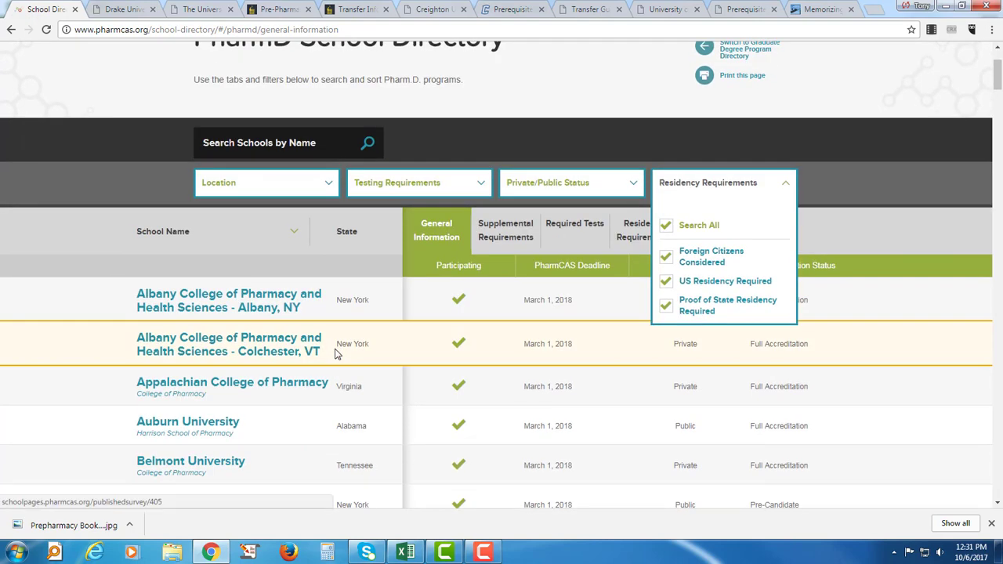
pyautogui.scroll(-5, 335, 352)
pyautogui.scroll(2, 337, 355)
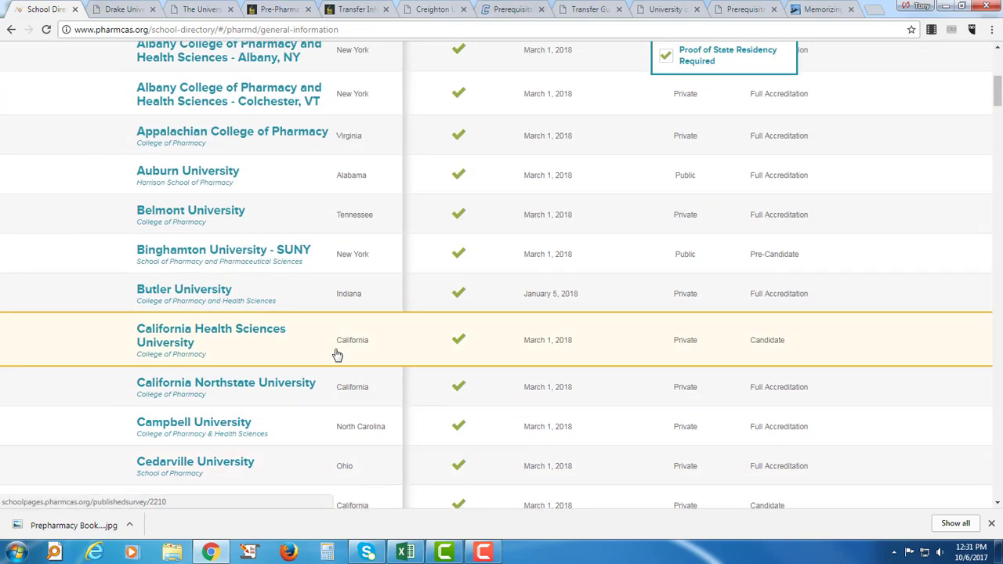
pyautogui.scroll(-3, 337, 354)
pyautogui.scroll(-2, 335, 353)
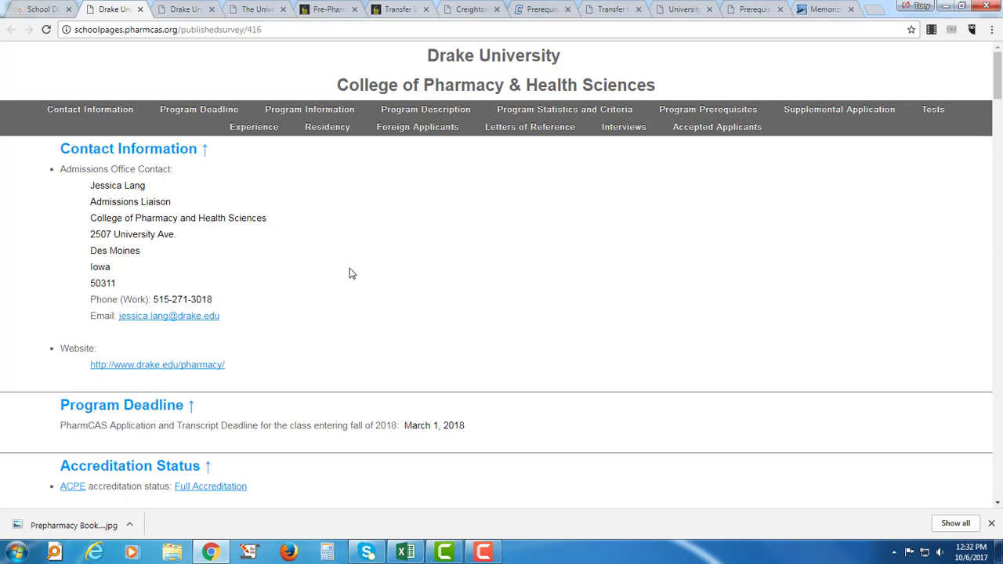
pyautogui.scroll(-5, 351, 272)
pyautogui.scroll(-4, 351, 273)
pyautogui.scroll(-13, 351, 272)
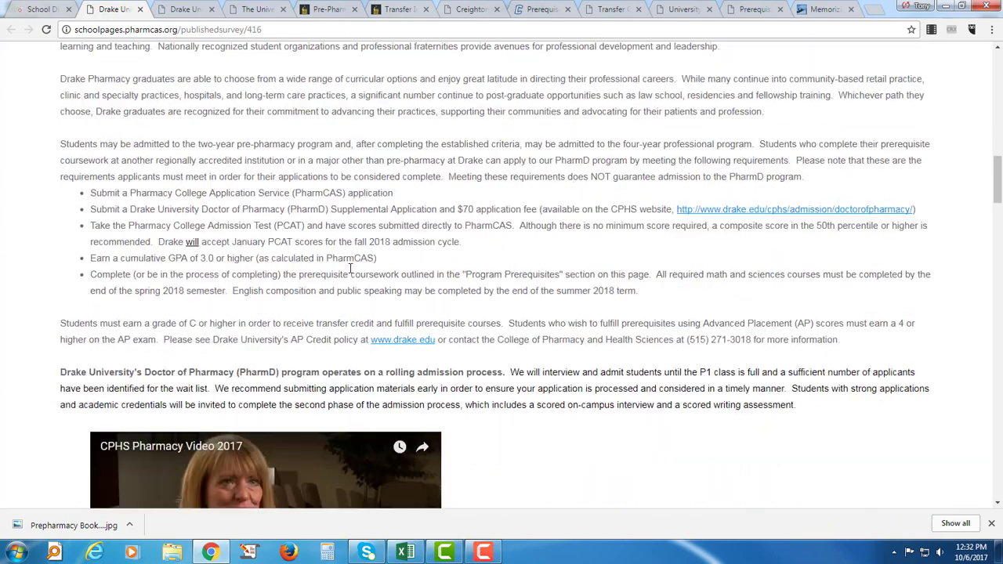
pyautogui.scroll(-6, 351, 272)
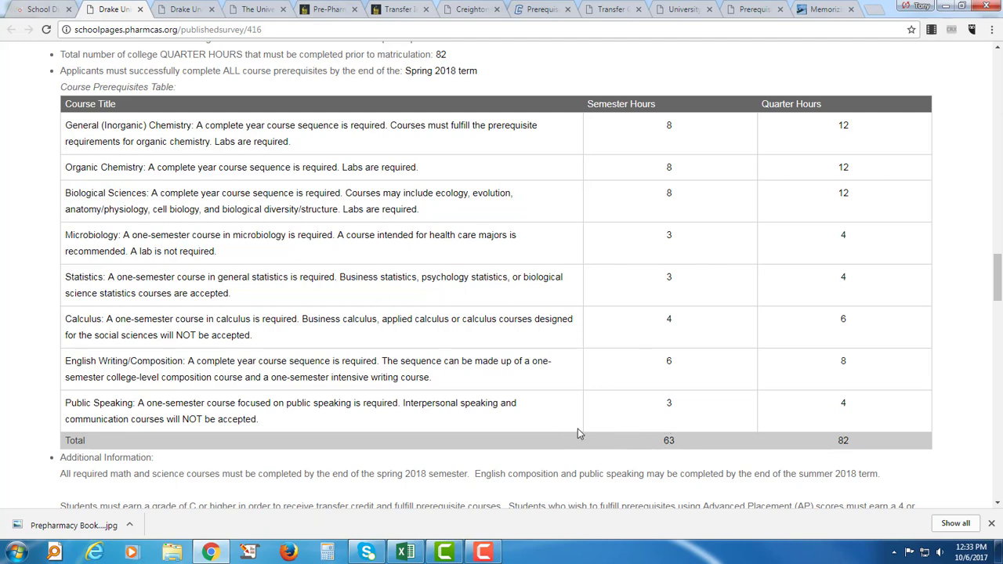
pyautogui.scroll(-3, 577, 433)
pyautogui.scroll(-2, 531, 409)
pyautogui.scroll(4, 531, 408)
pyautogui.scroll(-3, 285, 323)
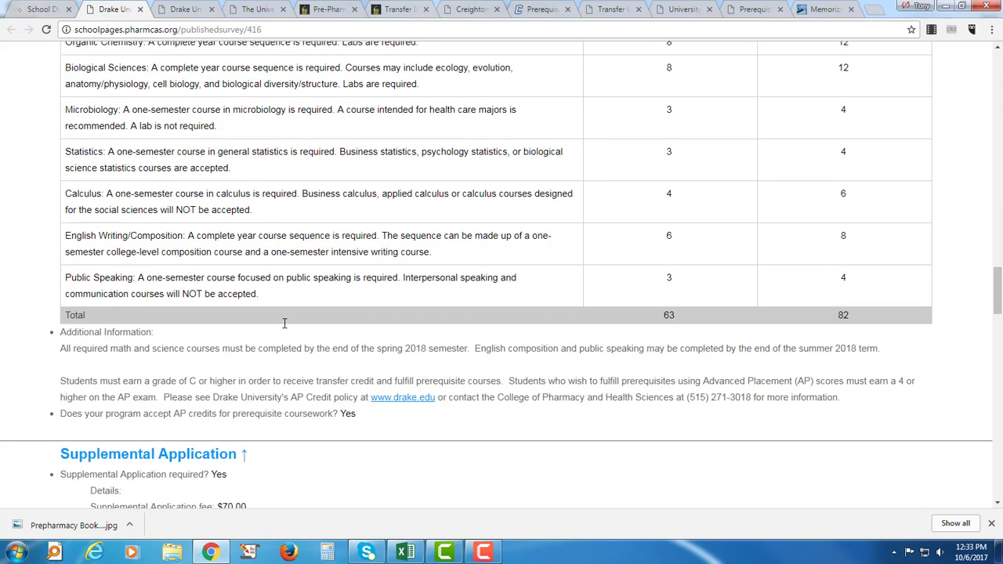
pyautogui.scroll(-3, 284, 324)
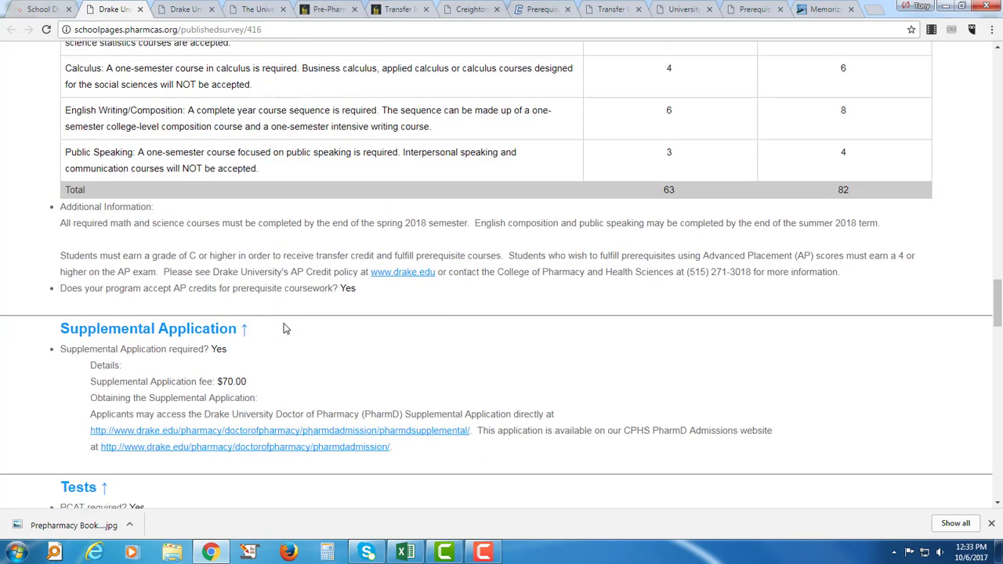
pyautogui.scroll(-2, 285, 329)
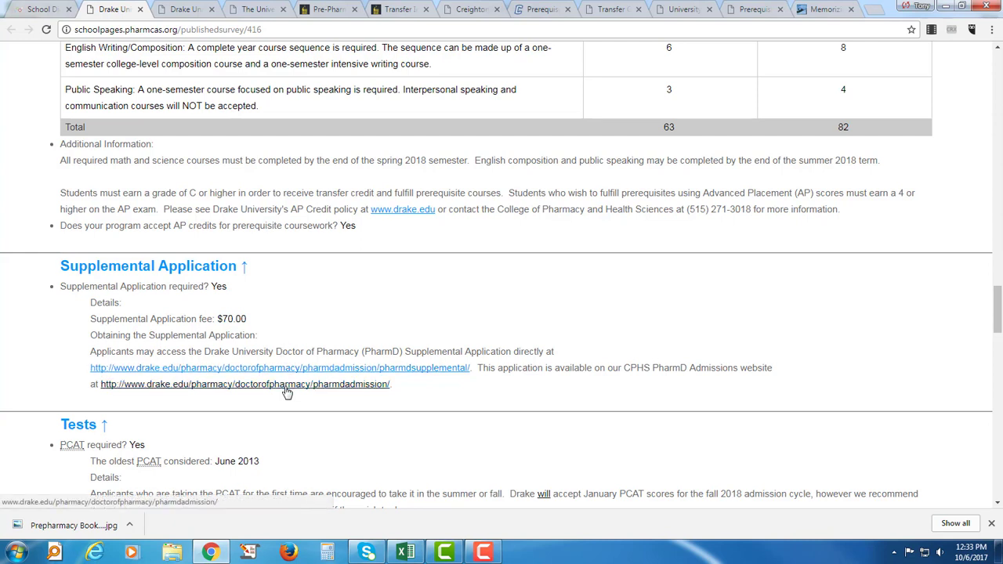
pyautogui.scroll(-3, 307, 309)
pyautogui.scroll(-6, 307, 309)
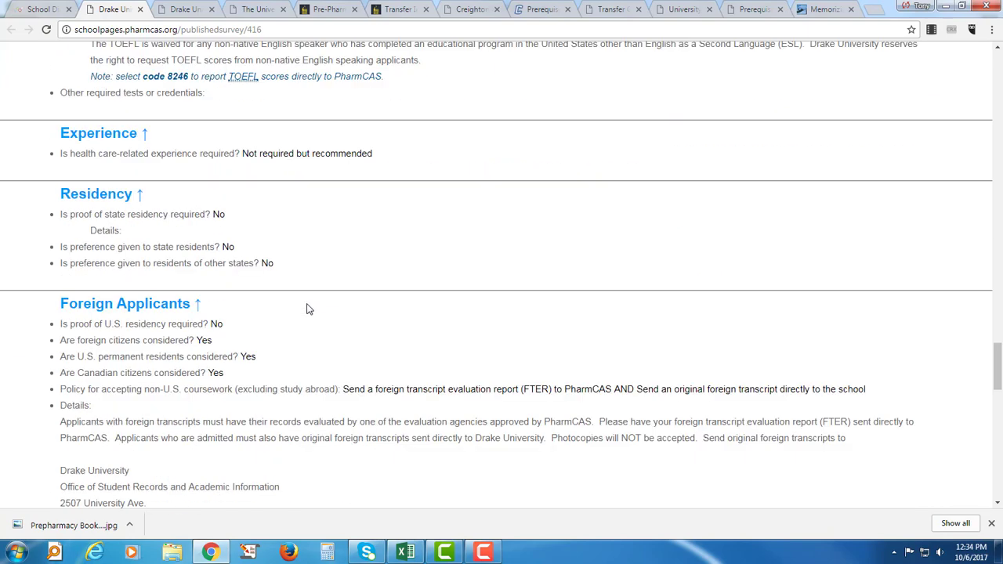
pyautogui.scroll(-3, 307, 309)
pyautogui.scroll(15, 306, 308)
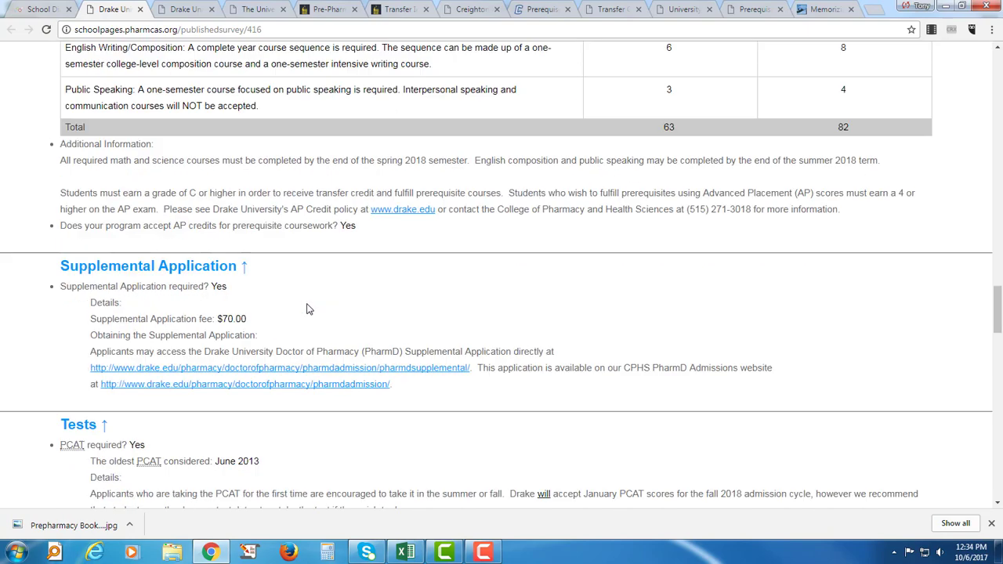
pyautogui.scroll(12, 306, 309)
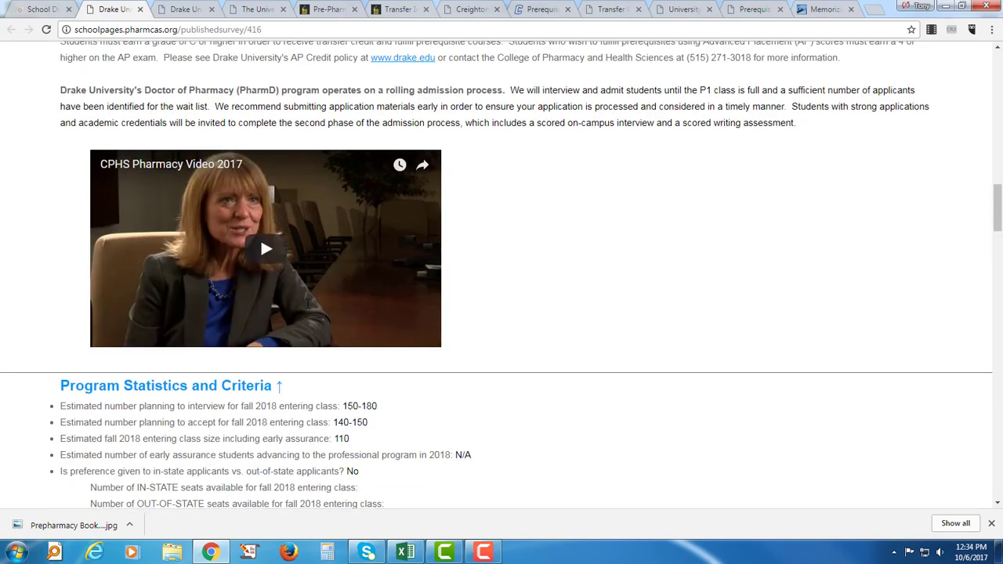
pyautogui.scroll(8, 308, 310)
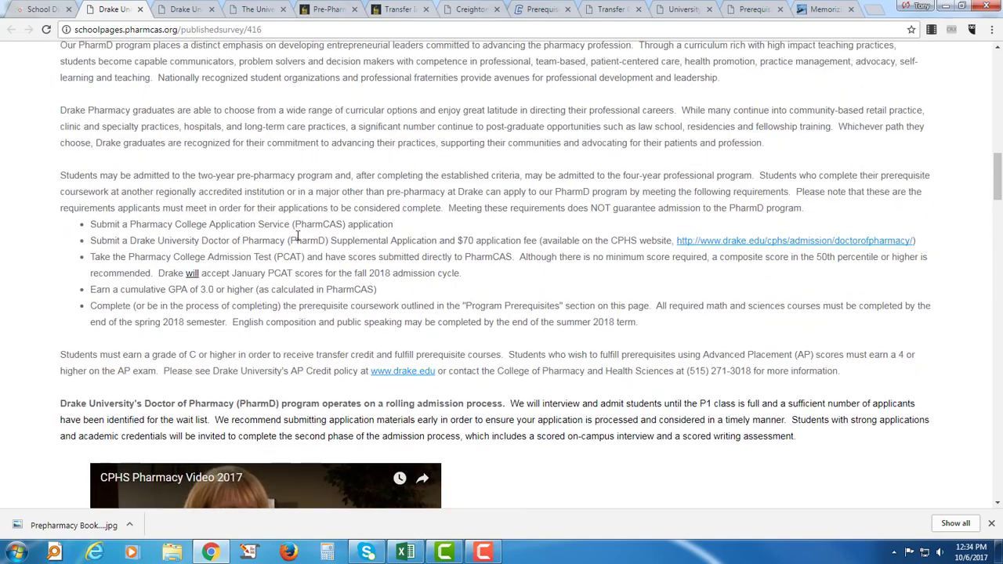
pyautogui.scroll(2, 322, 234)
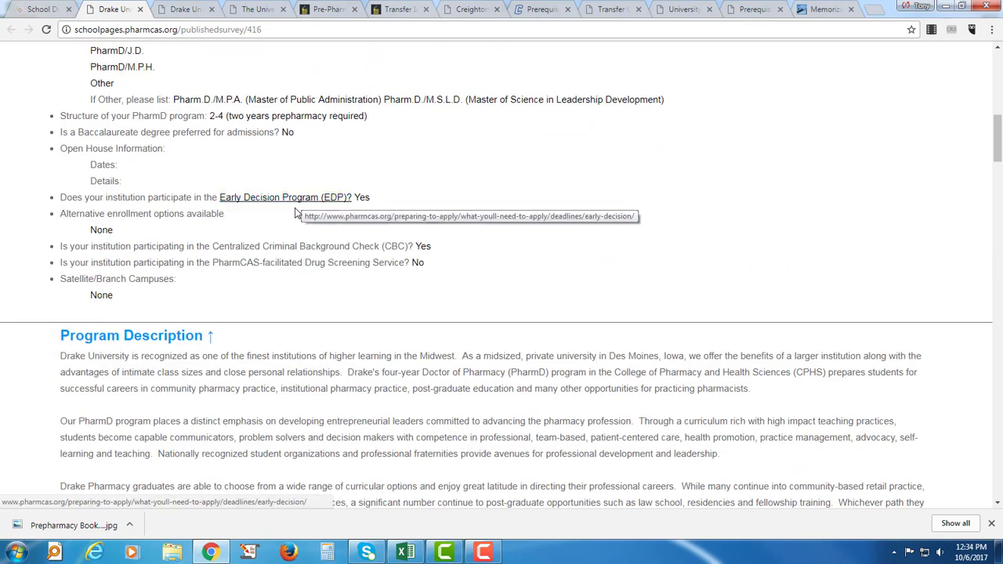
pyautogui.scroll(5, 278, 227)
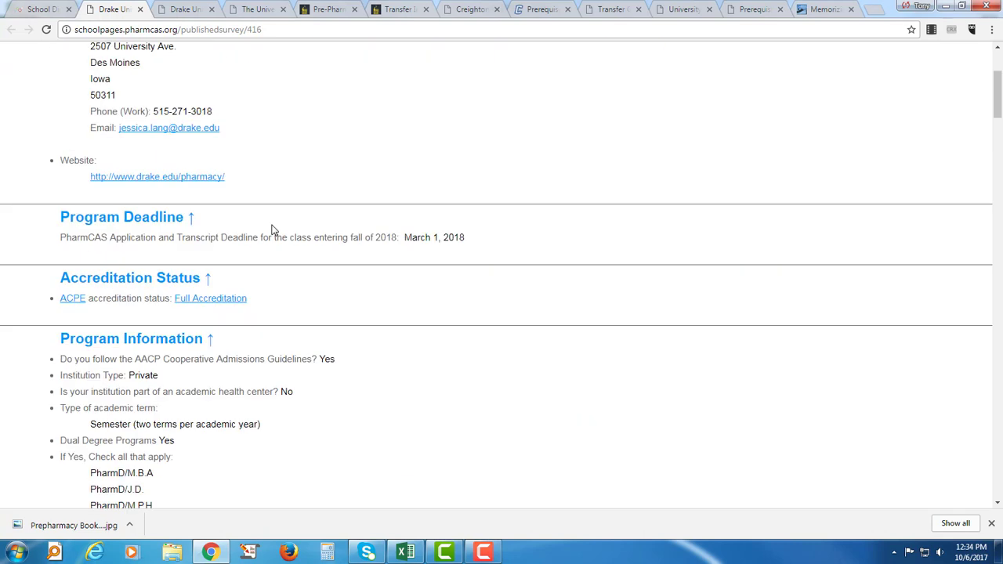
pyautogui.scroll(2, 272, 229)
pyautogui.scroll(-2, 273, 228)
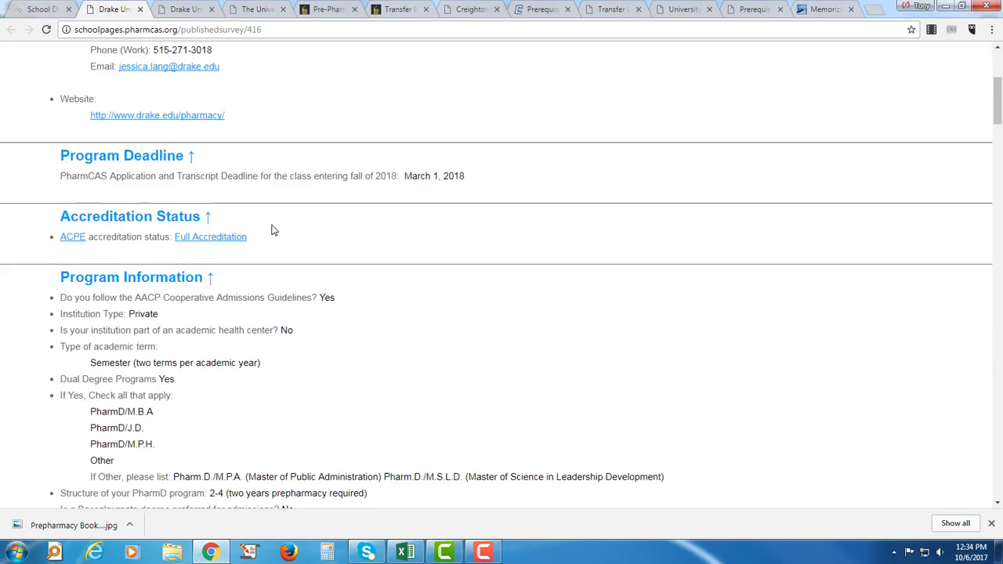
# - Close the duplicate Drake tab and scroll Iowa's page to its 72-hour prerequisites table
pyautogui.click(182, 11)
pyautogui.click(211, 9)
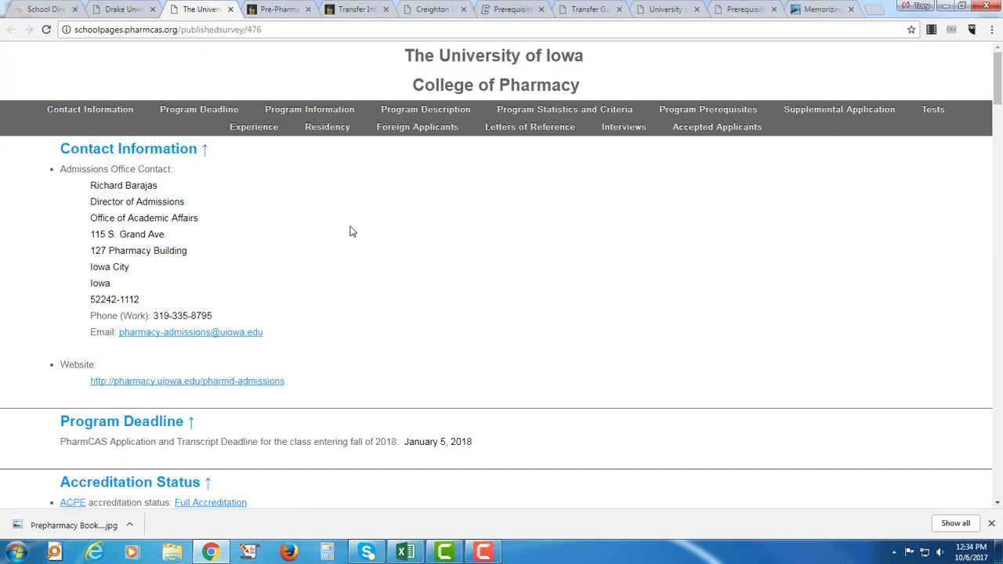
pyautogui.scroll(-6, 351, 231)
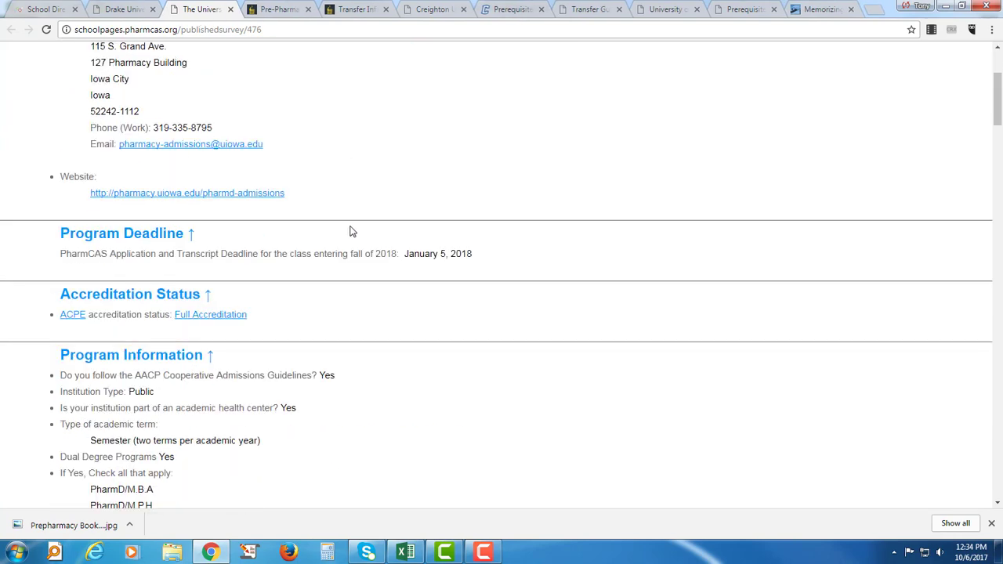
pyautogui.scroll(-12, 351, 231)
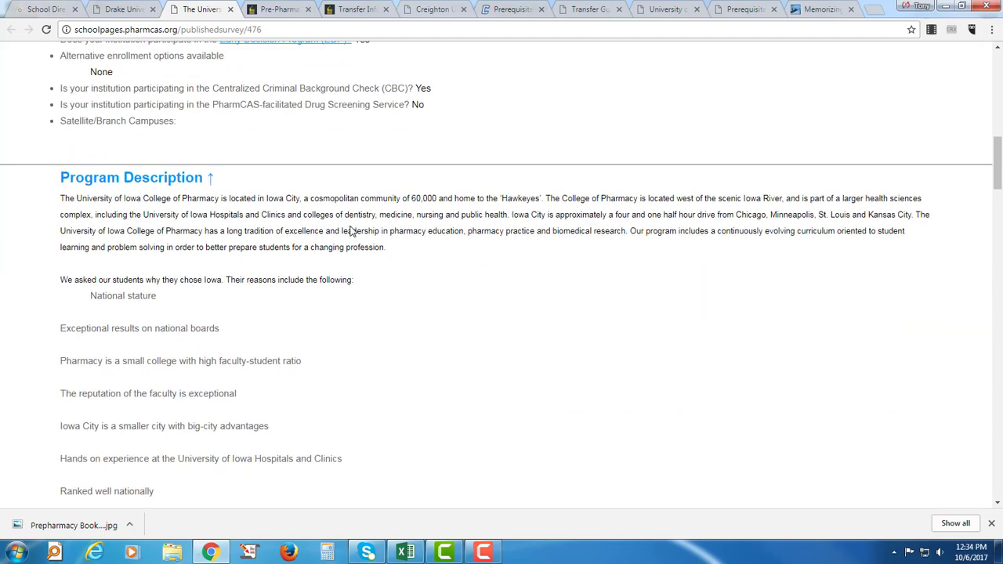
pyautogui.scroll(-6, 351, 231)
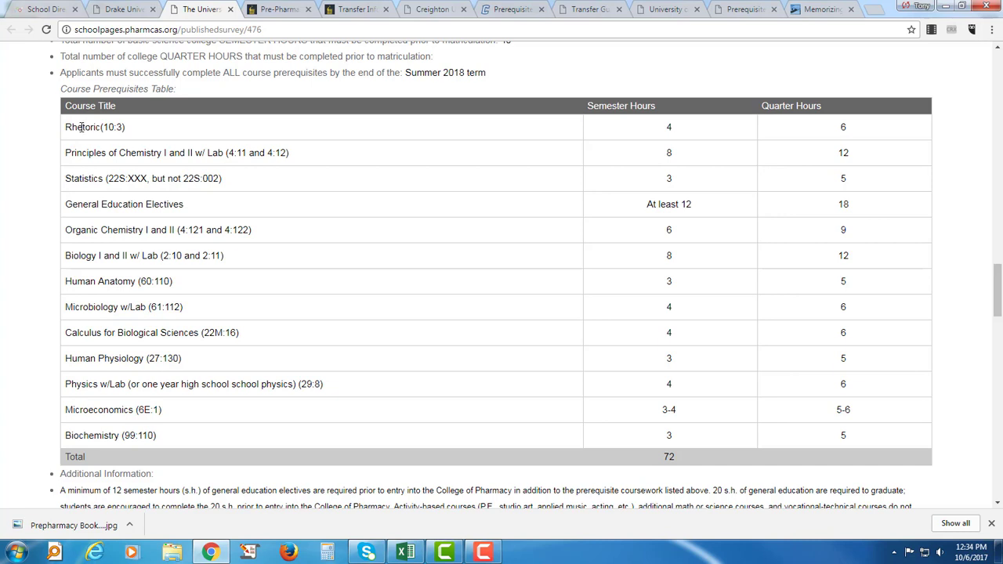
# - Select the 'Rhetoric(10:3)' course text in the first row, then deselect it
pyautogui.doubleClick(99, 127)
pyautogui.moveTo(99, 128); pyautogui.dragTo(131, 128)
pyautogui.click(141, 139)
# - Review Iowa's Pre-Pharmacy course requirements, then go to its Transfer Information page
pyautogui.click(281, 9)
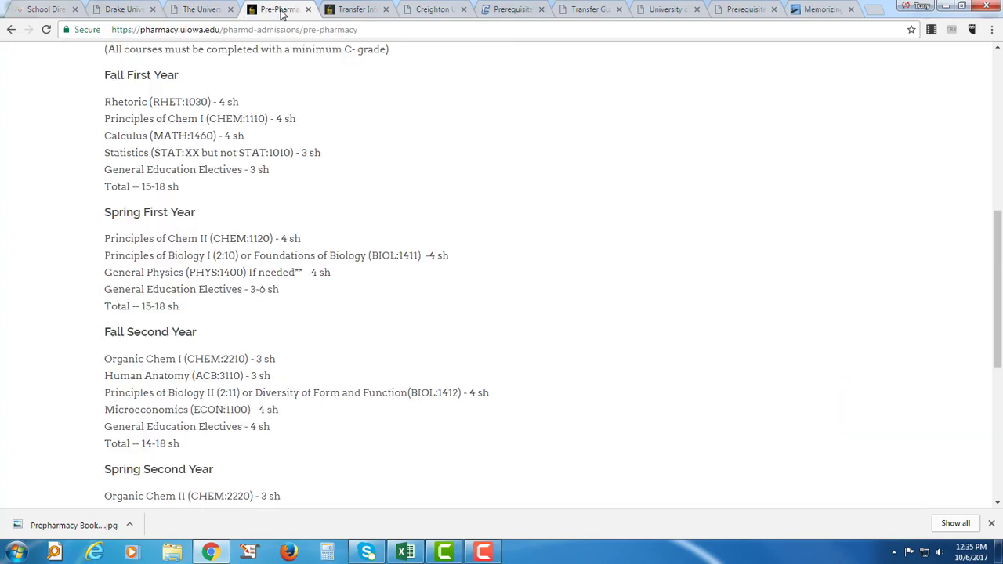
pyautogui.scroll(3, 349, 200)
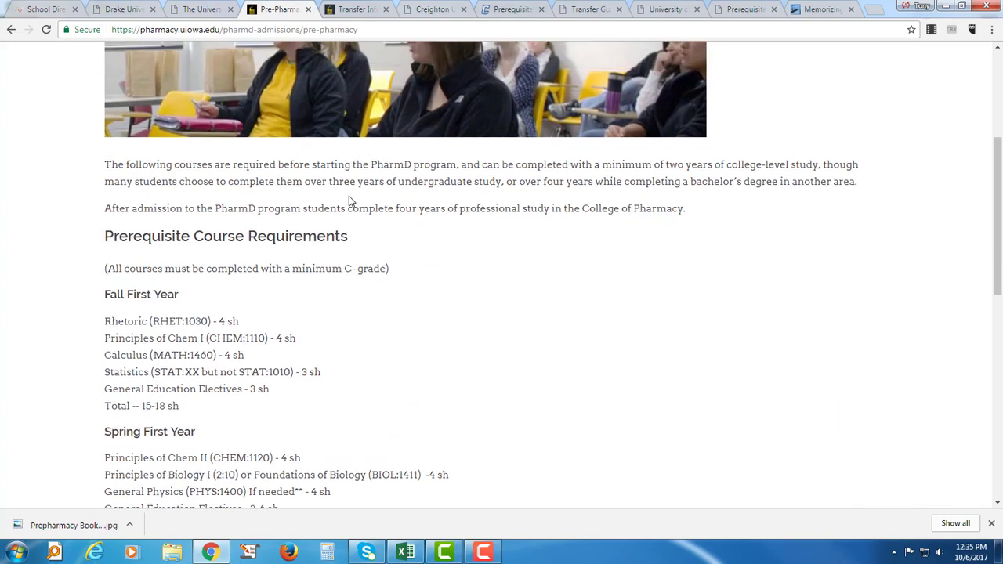
pyautogui.scroll(1, 349, 196)
pyautogui.scroll(2, 349, 195)
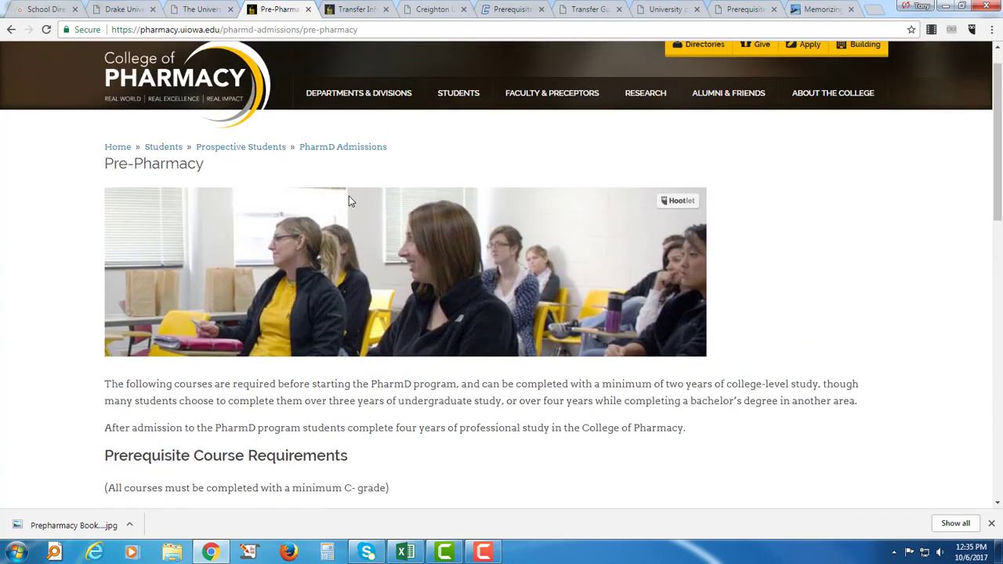
pyautogui.scroll(-4, 350, 201)
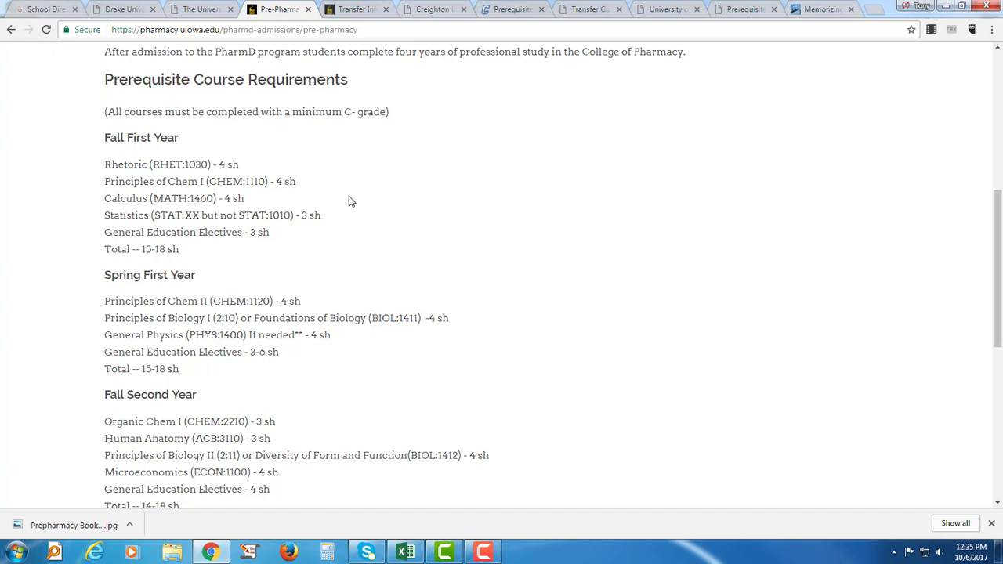
pyautogui.scroll(-3, 350, 201)
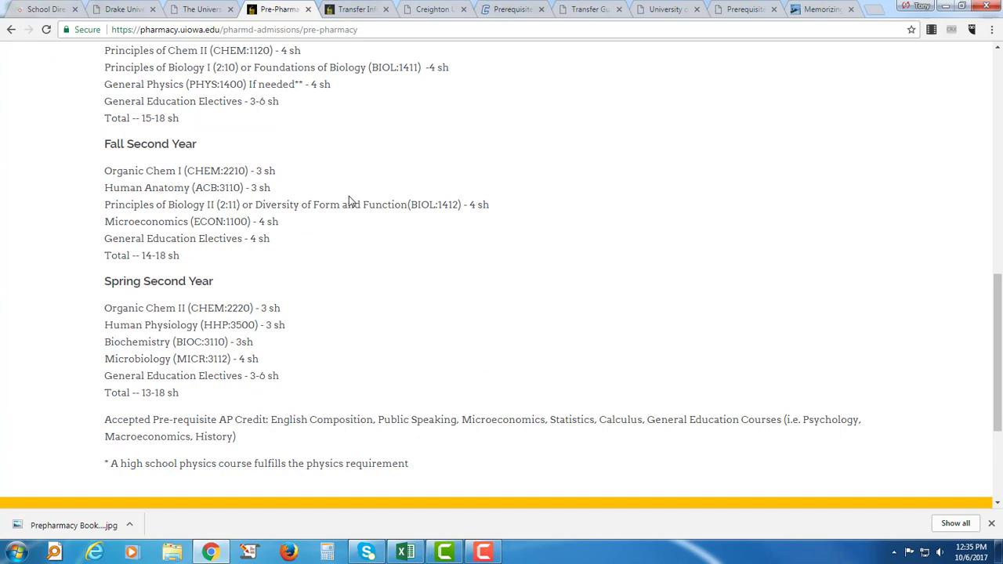
pyautogui.scroll(5, 350, 202)
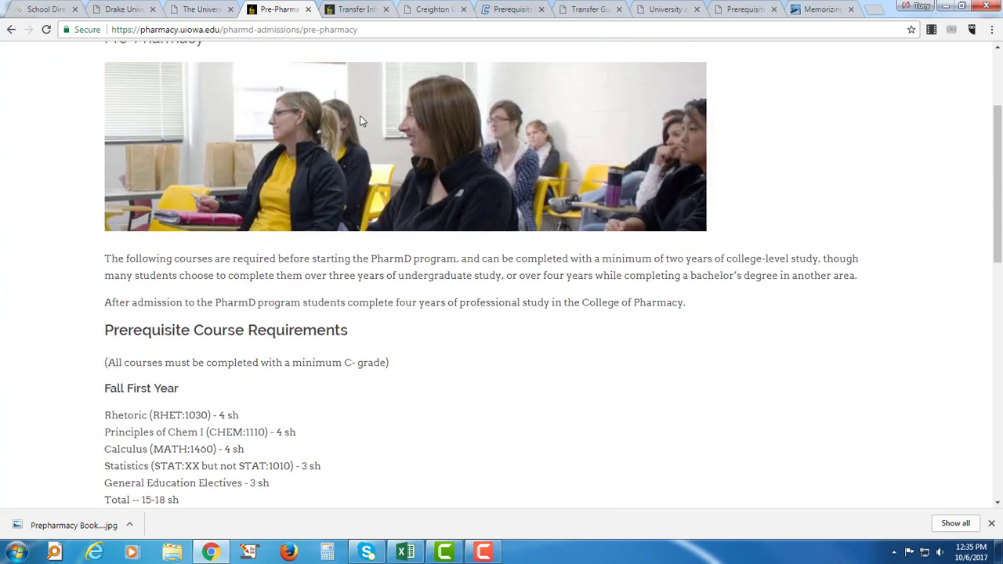
pyautogui.click(355, 11)
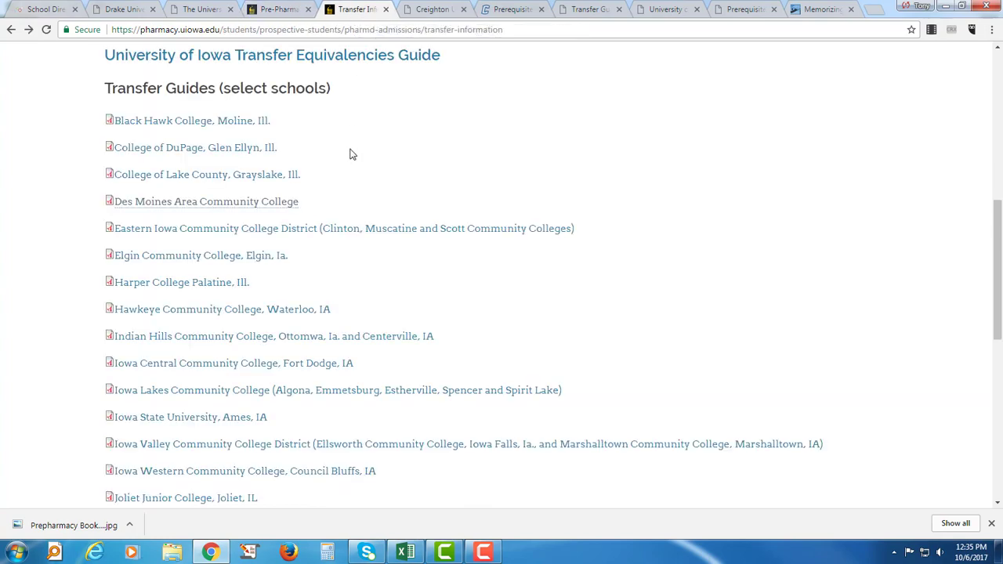
# - Scroll Iowa's Transfer Information page past the lab policies toward the Transfer Guides list
pyautogui.scroll(6, 350, 155)
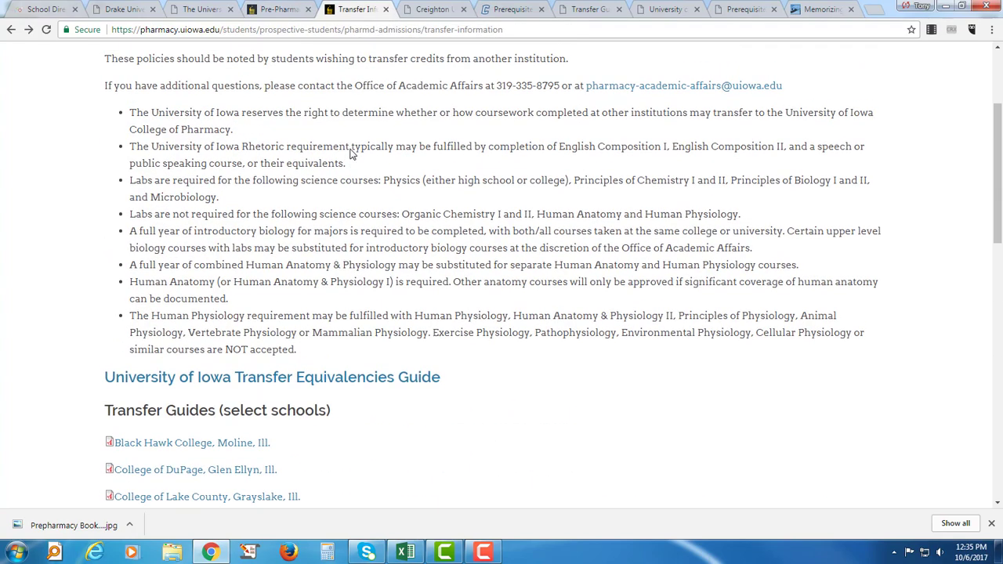
pyautogui.scroll(-3, 331, 206)
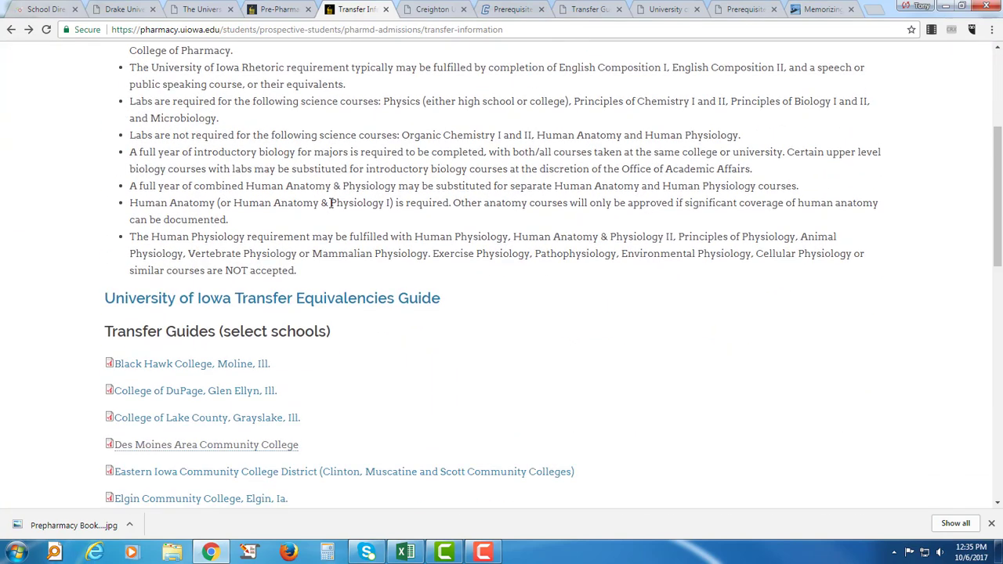
pyautogui.scroll(-2, 330, 203)
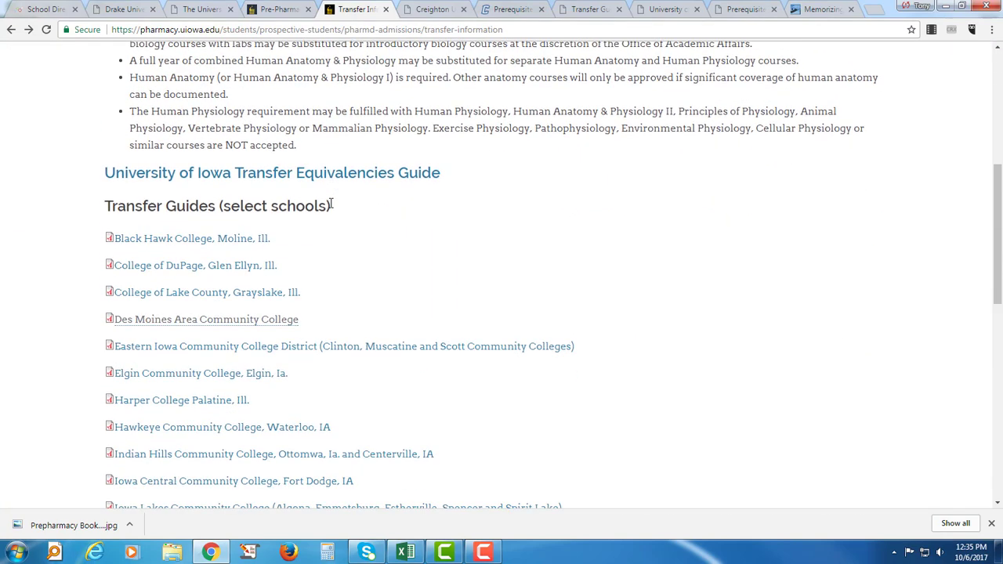
# - Open the Des Moines Area Community College transfer guide PDF and read its course equivalents
pyautogui.click(250, 323)
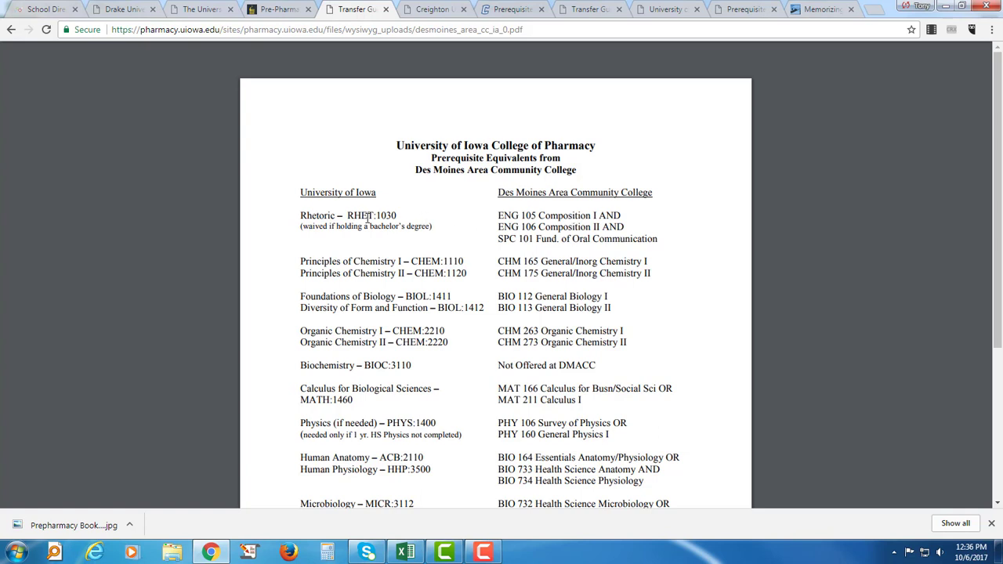
pyautogui.scroll(-3, 547, 250)
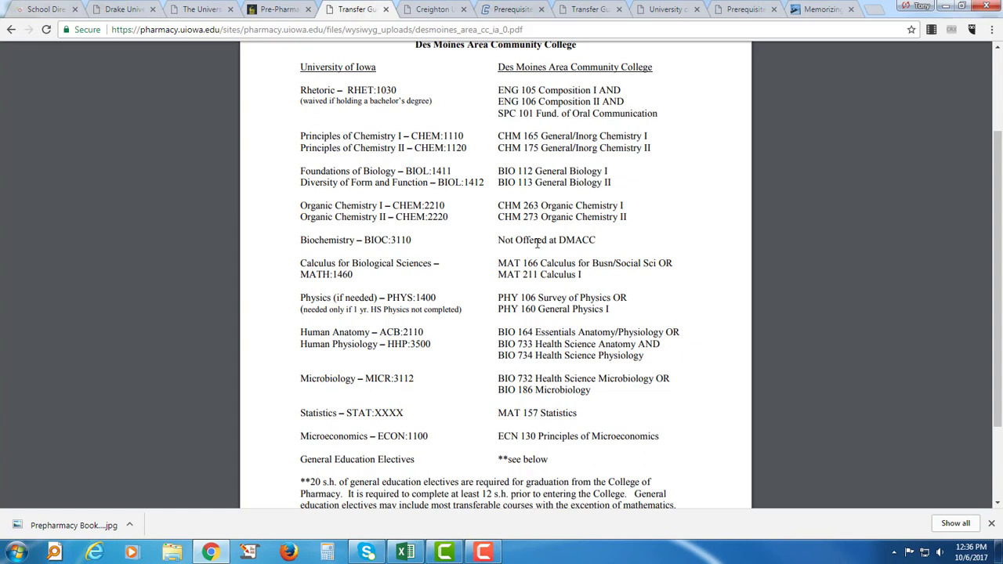
pyautogui.scroll(-3, 537, 243)
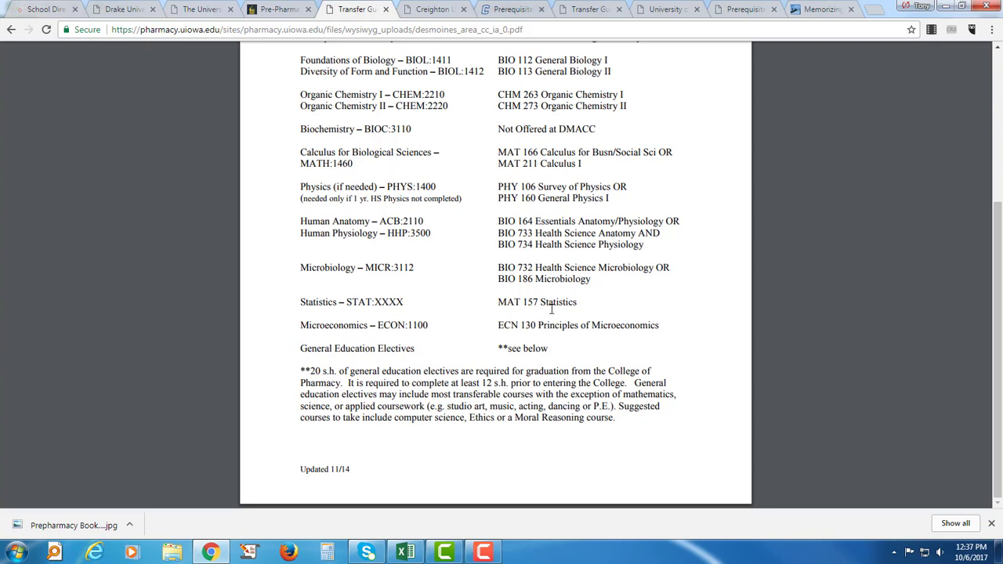
pyautogui.scroll(5, 551, 309)
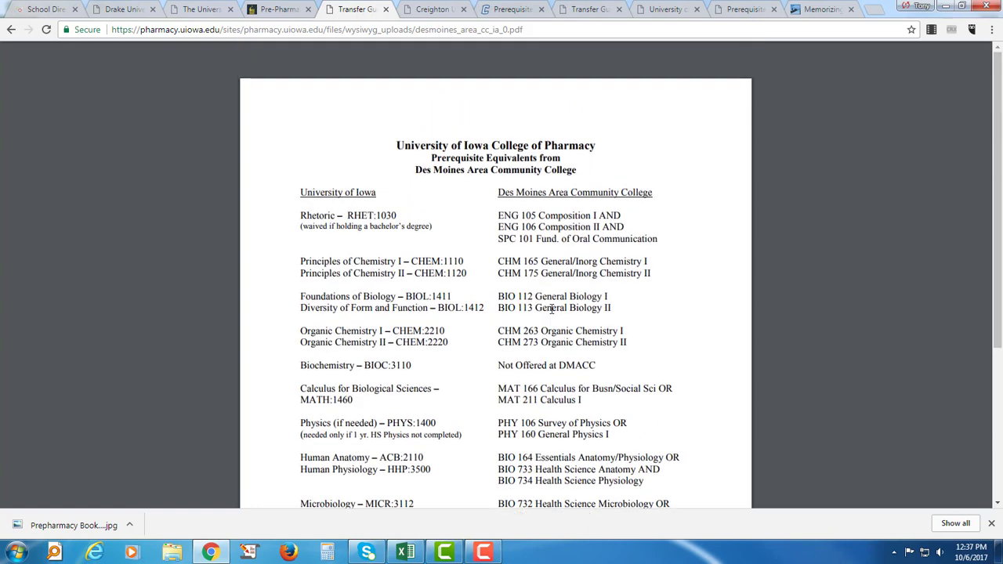
pyautogui.scroll(-1, 533, 279)
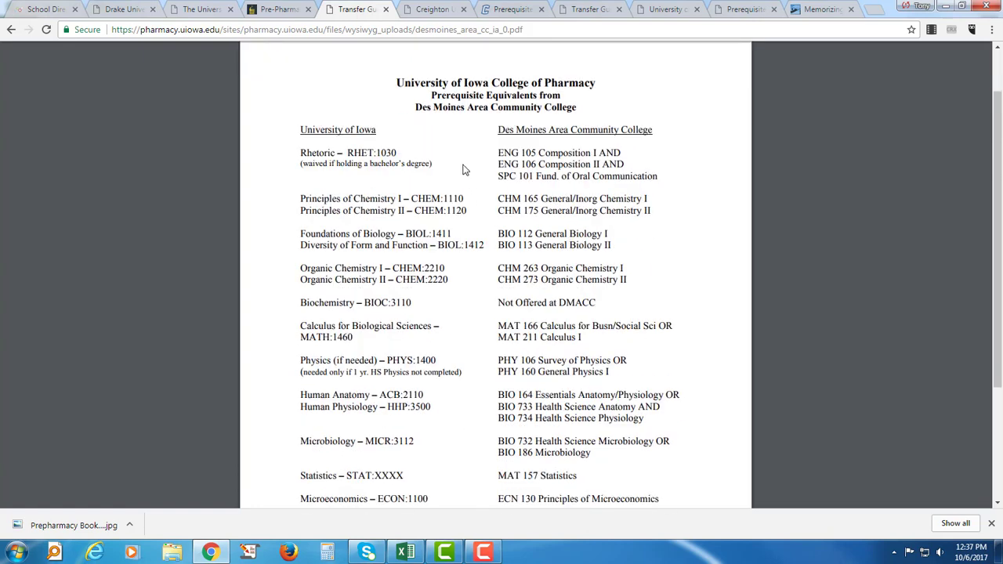
# - Compare the University, Iowa pre-pharmacy, DMACC guide and Creighton prerequisite tabs
pyautogui.click(199, 12)
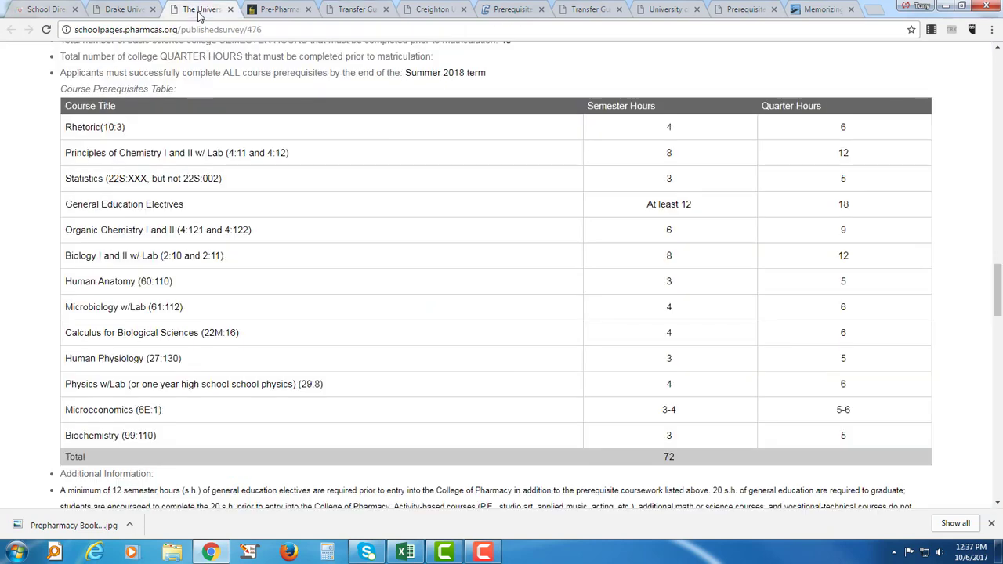
pyautogui.click(273, 14)
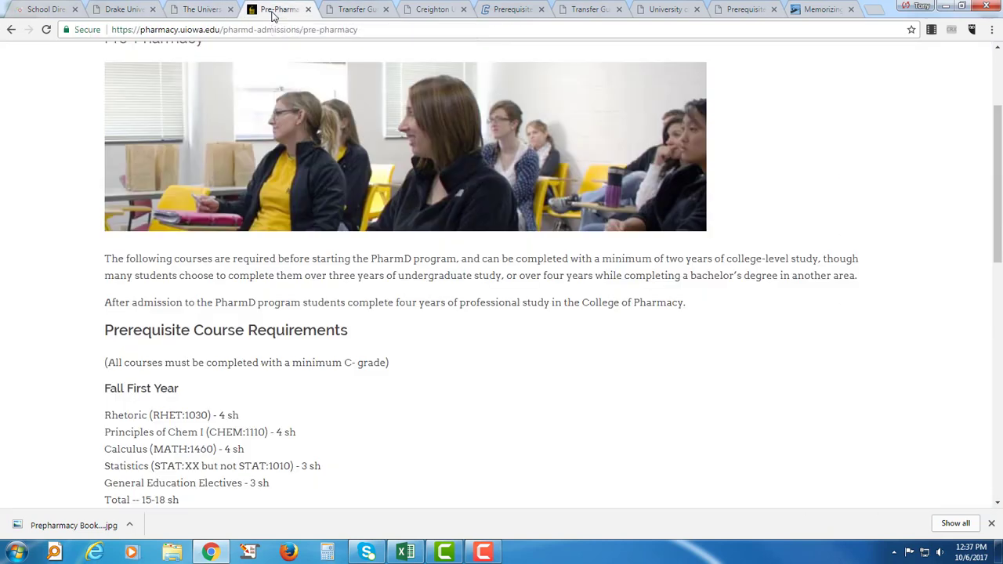
pyautogui.click(347, 11)
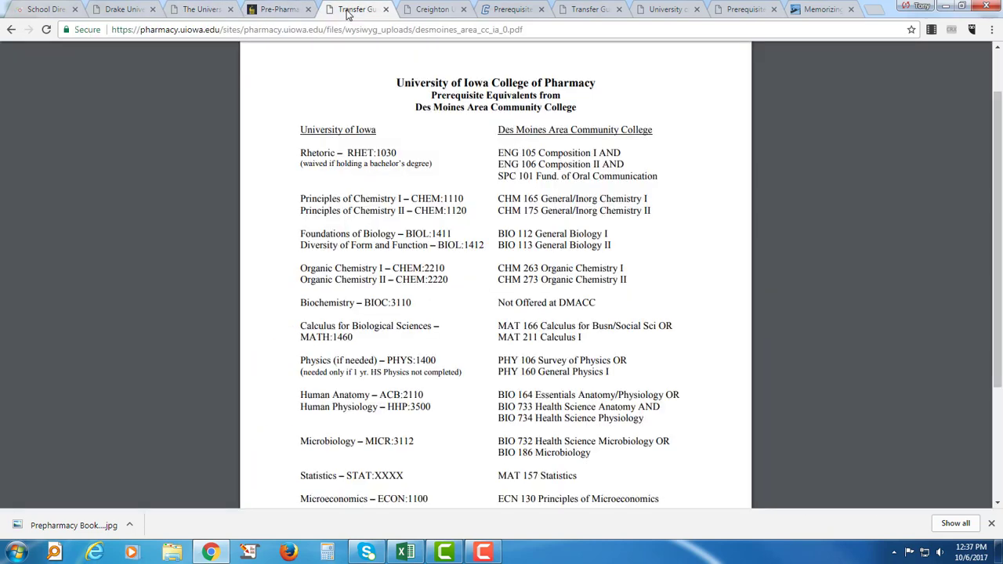
pyautogui.click(428, 10)
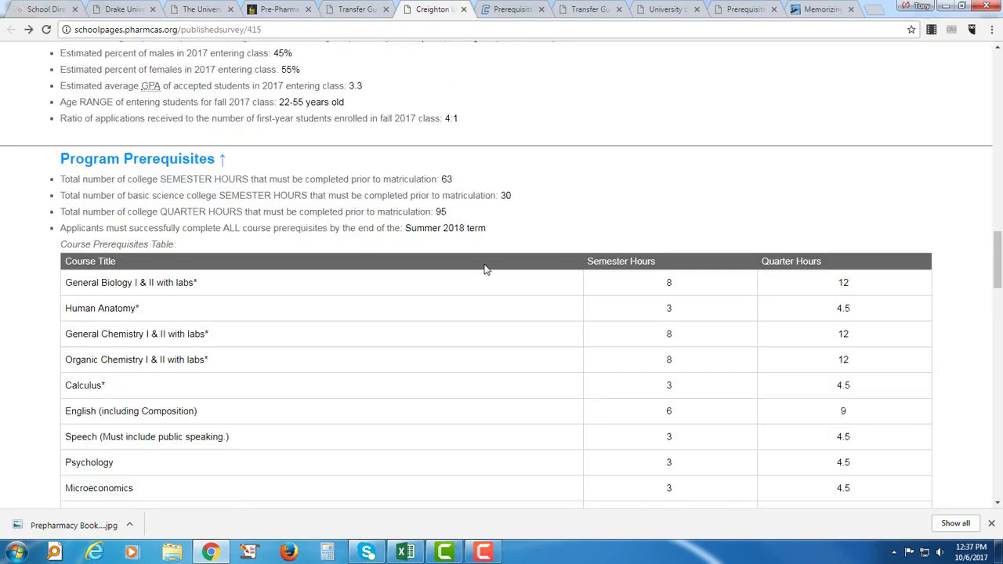
pyautogui.scroll(-3, 485, 269)
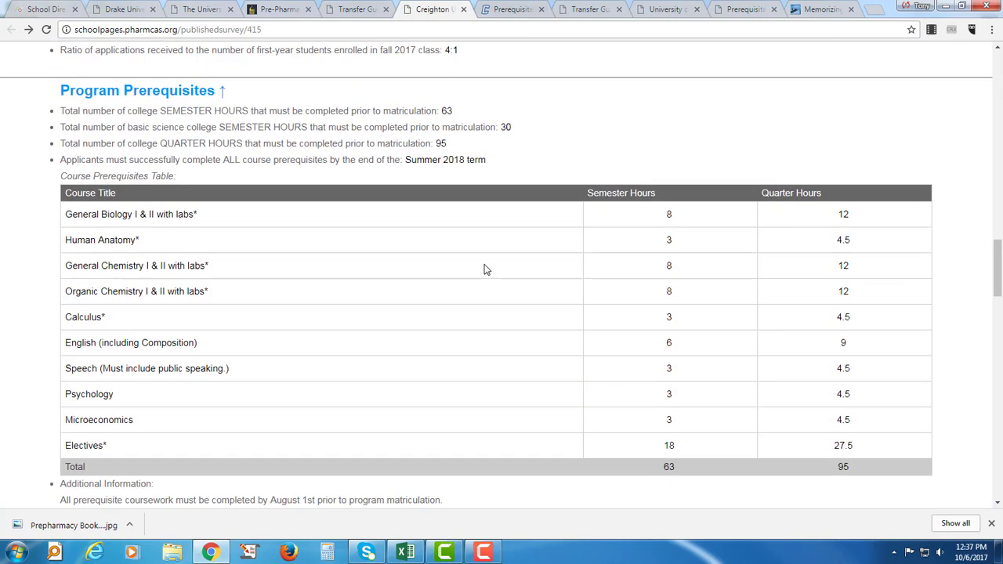
pyautogui.scroll(2, 484, 269)
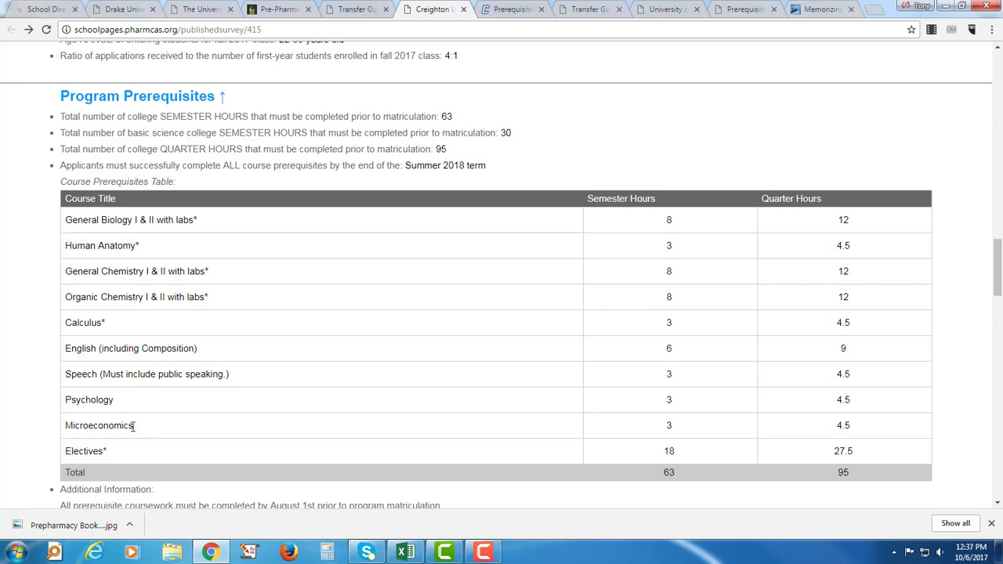
# - Recheck the University's and Drake's prerequisite tables, then return to Creighton's
pyautogui.click(207, 11)
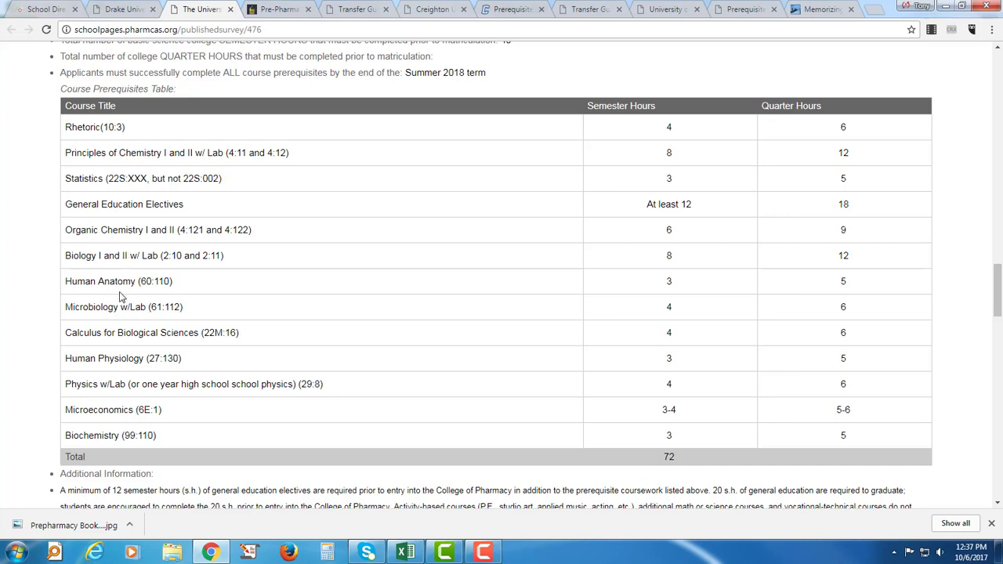
pyautogui.click(111, 11)
pyautogui.scroll(-3, 185, 250)
pyautogui.scroll(-10, 188, 250)
pyautogui.scroll(-7, 188, 251)
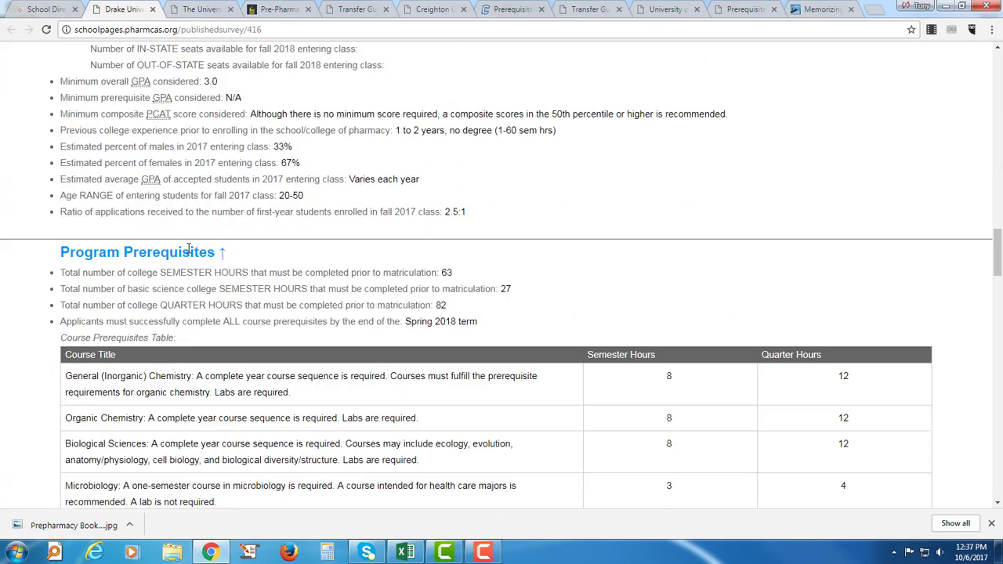
pyautogui.scroll(1, 190, 253)
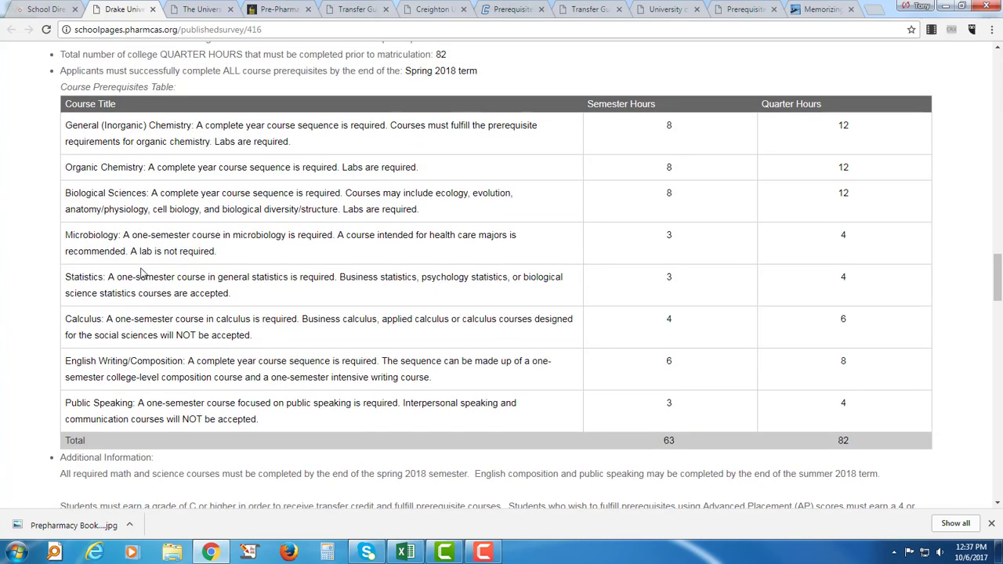
pyautogui.click(423, 7)
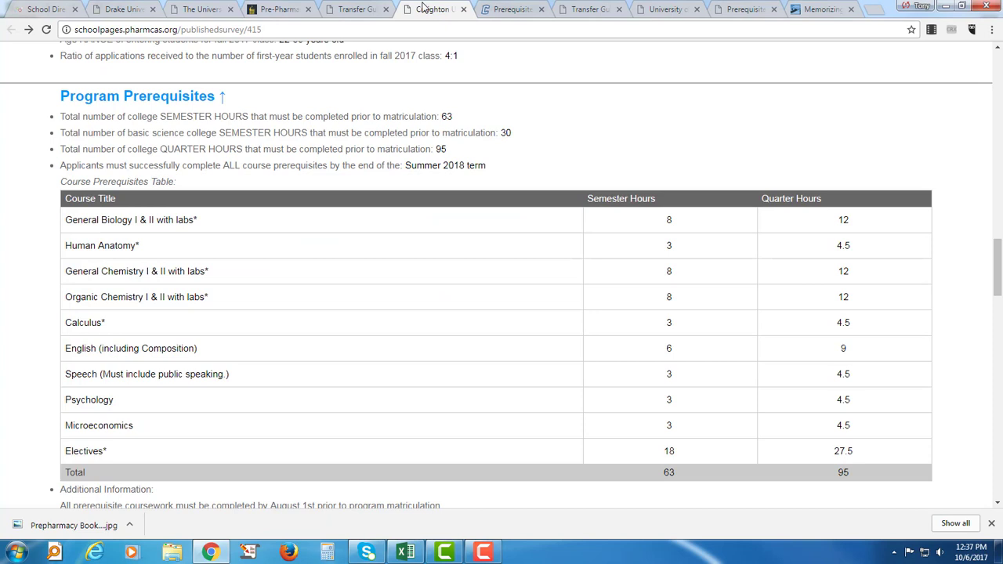
# - Scroll through Creighton's own Doctor of Pharmacy prerequisites page, then return to the DMACC PDF
pyautogui.click(500, 9)
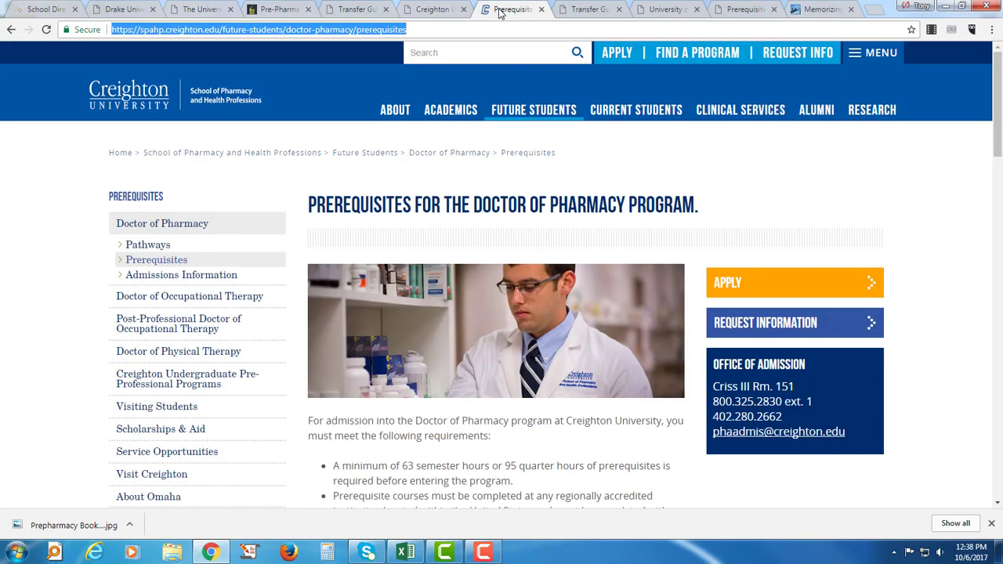
pyautogui.scroll(-8, 462, 247)
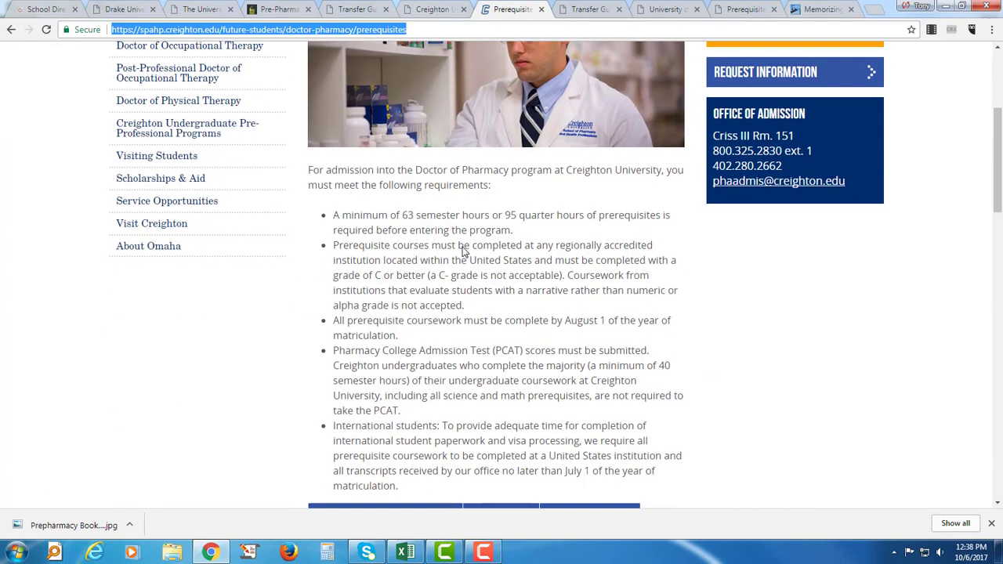
pyautogui.scroll(-3, 462, 251)
pyautogui.scroll(-1, 462, 252)
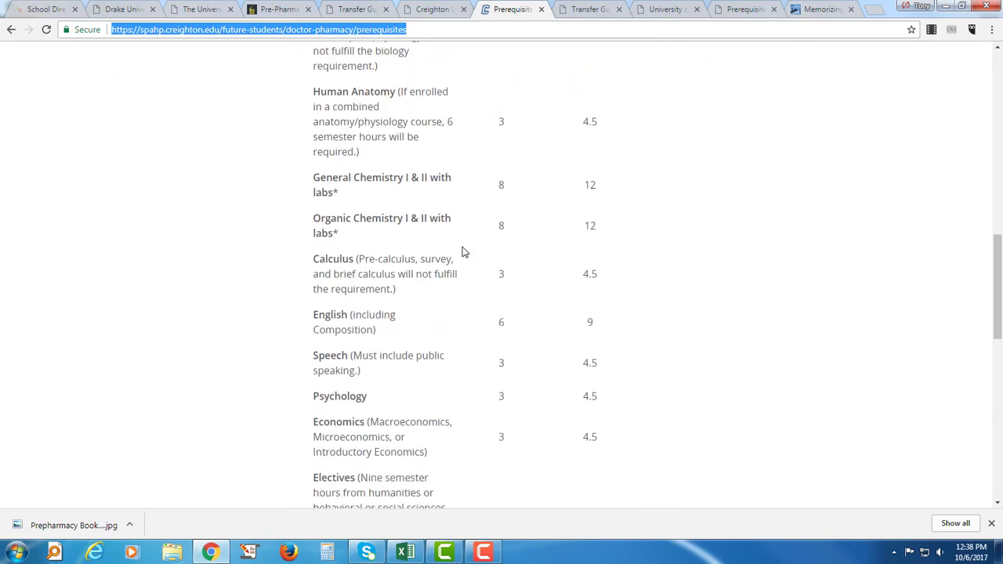
pyautogui.scroll(-1, 462, 251)
pyautogui.scroll(3, 462, 251)
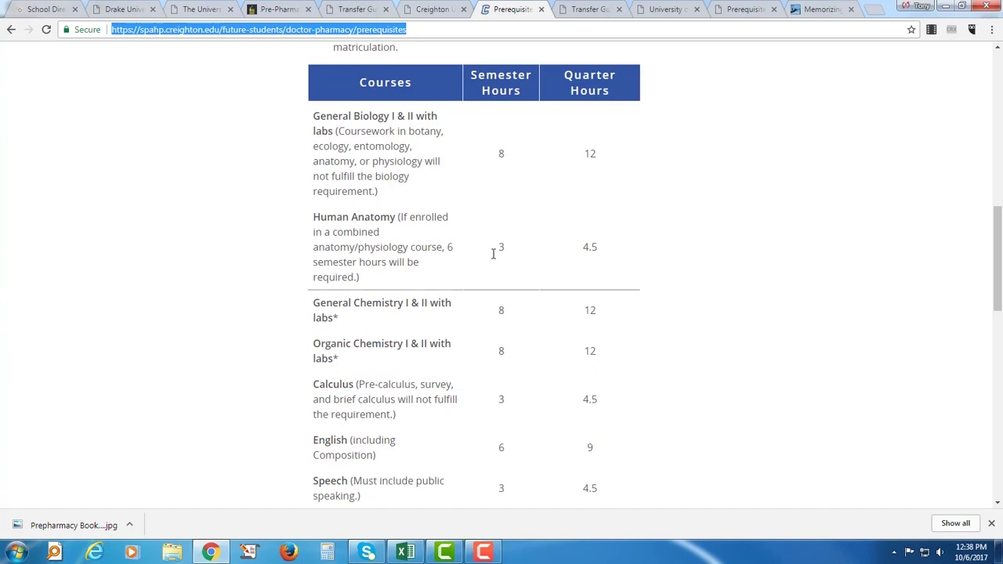
pyautogui.scroll(-3, 493, 255)
pyautogui.scroll(1, 516, 169)
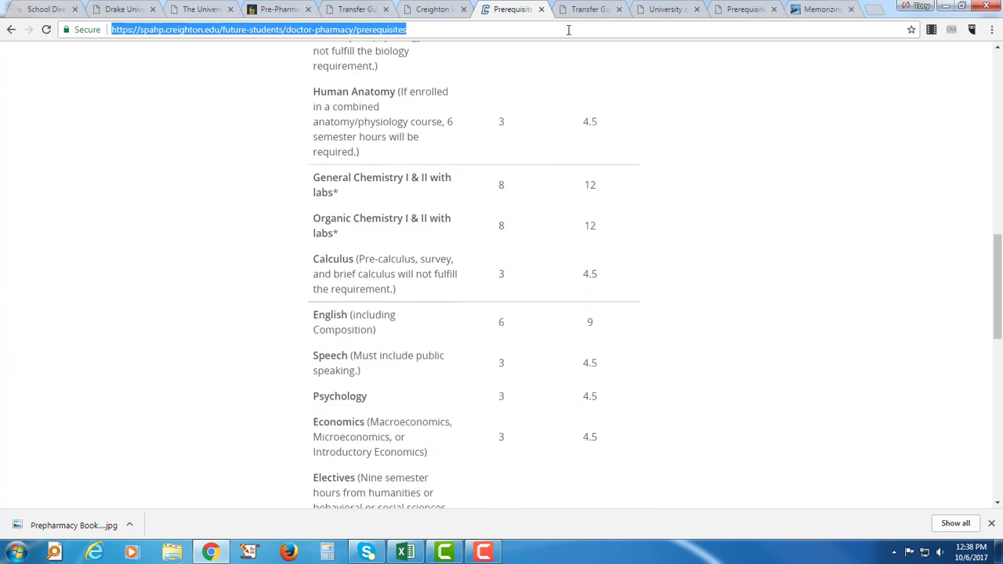
pyautogui.click(580, 12)
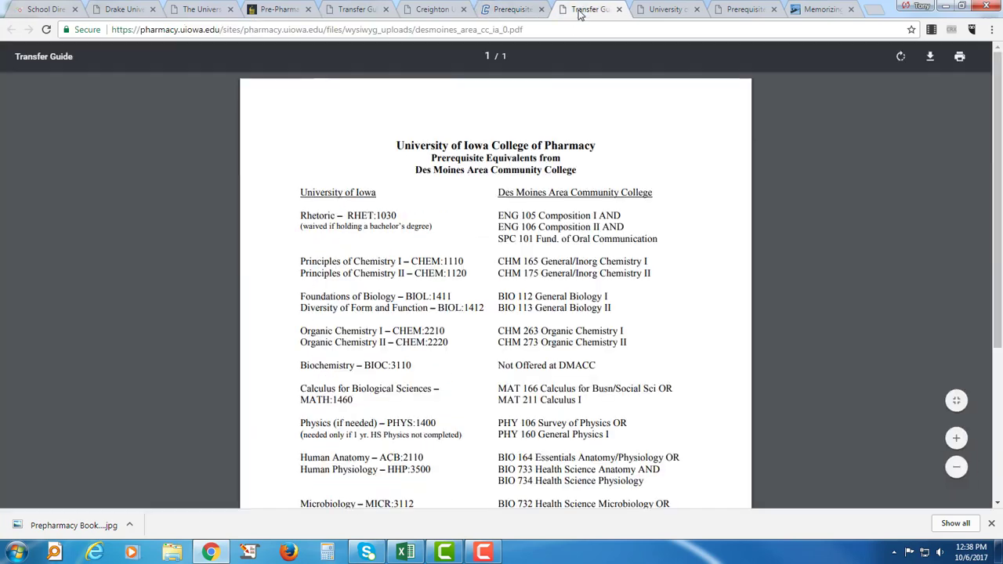
# - Close the transfer guide PDF and scroll to Maryland's 65-hour prerequisites and $55 supplemental application
pyautogui.click(619, 9)
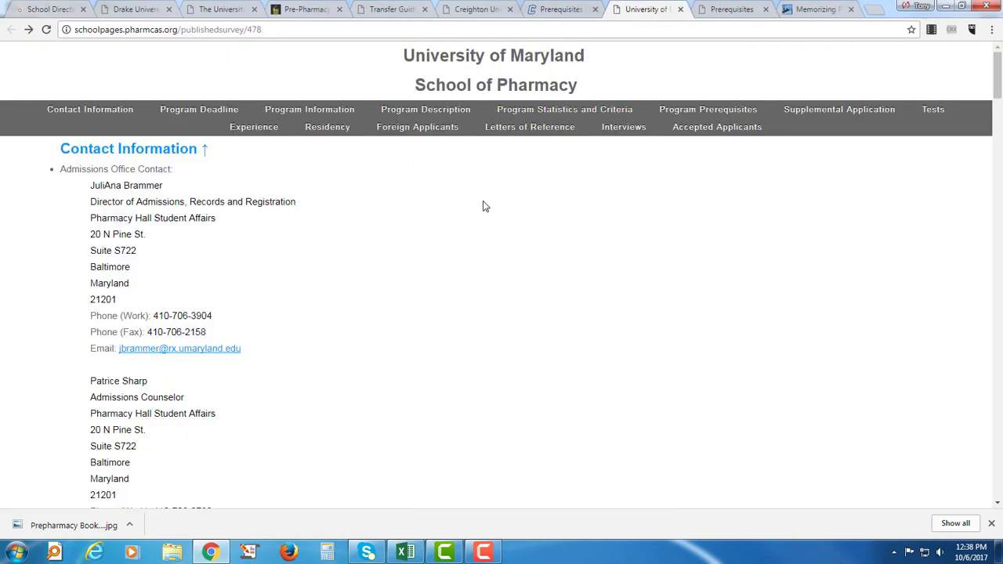
pyautogui.scroll(-10, 484, 206)
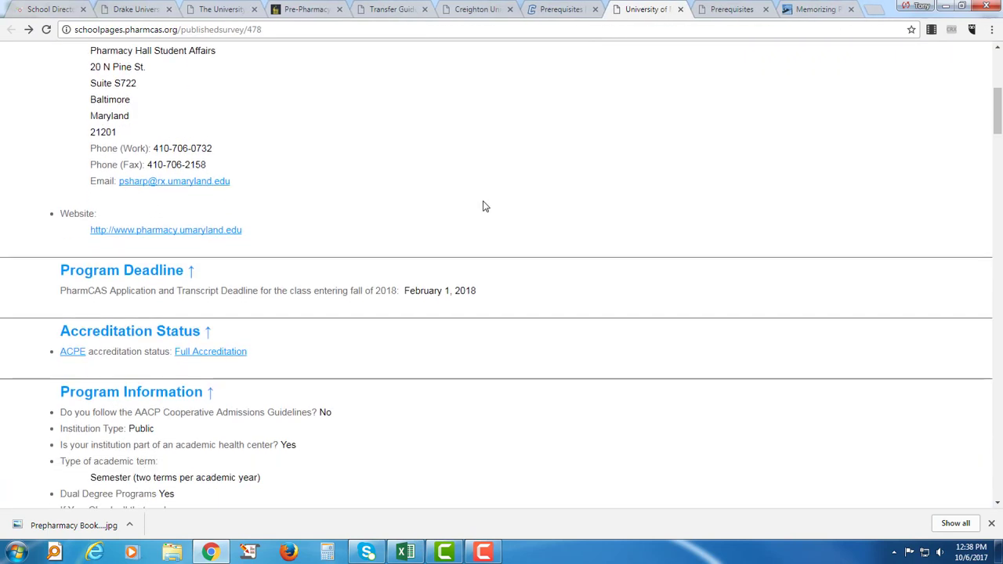
pyautogui.scroll(-3, 483, 207)
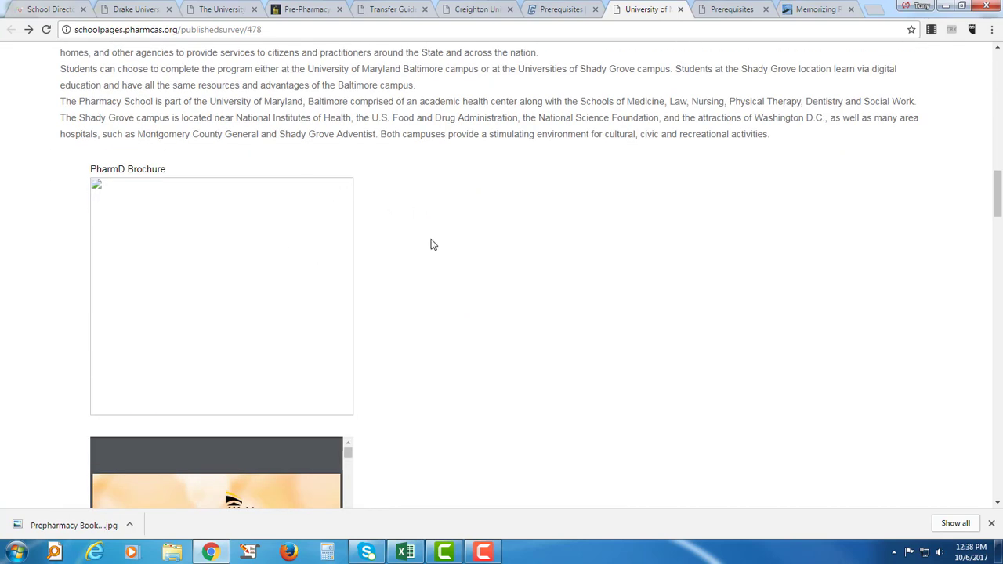
pyautogui.scroll(-7, 431, 245)
pyautogui.scroll(-6, 430, 244)
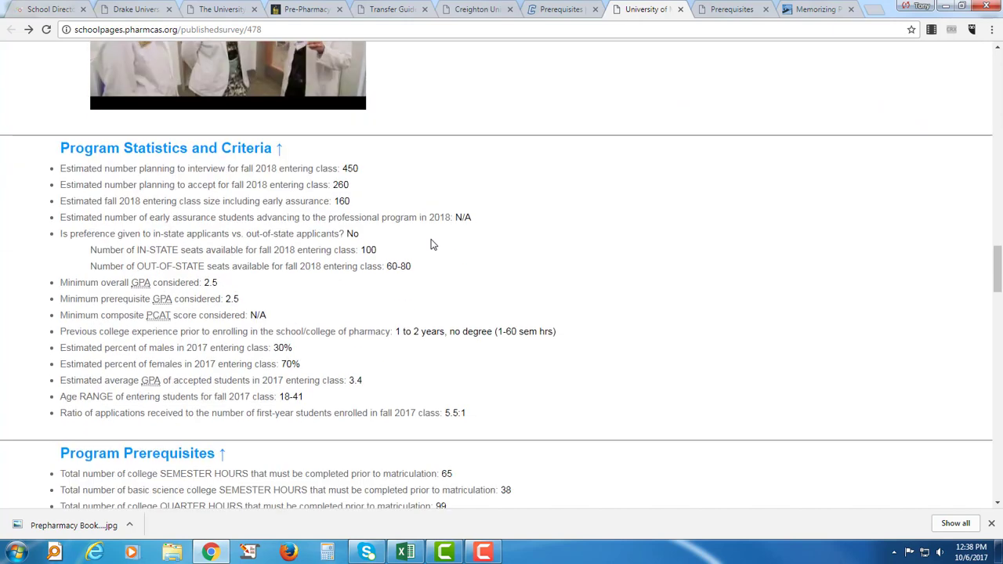
pyautogui.scroll(-1, 430, 245)
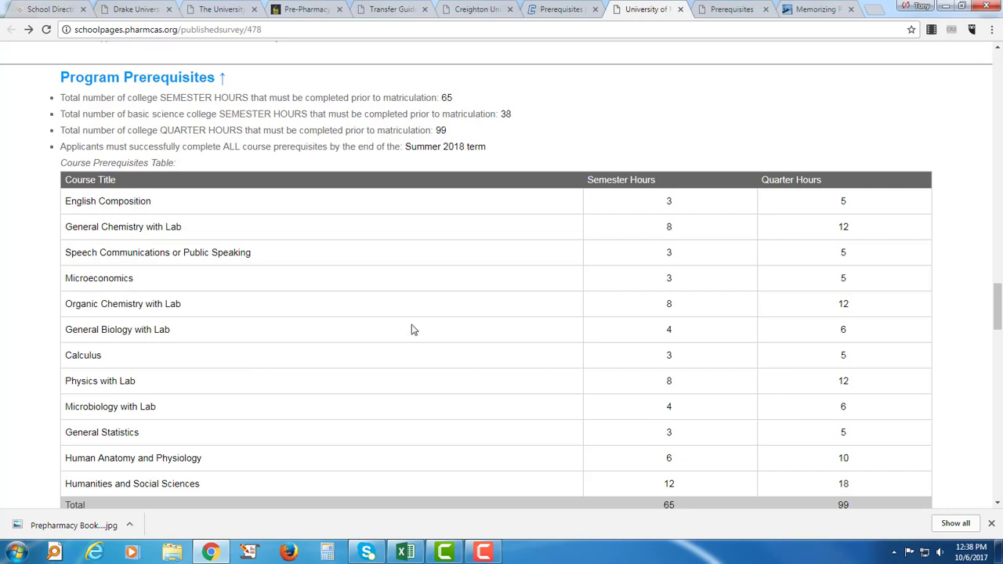
pyautogui.scroll(-4, 414, 330)
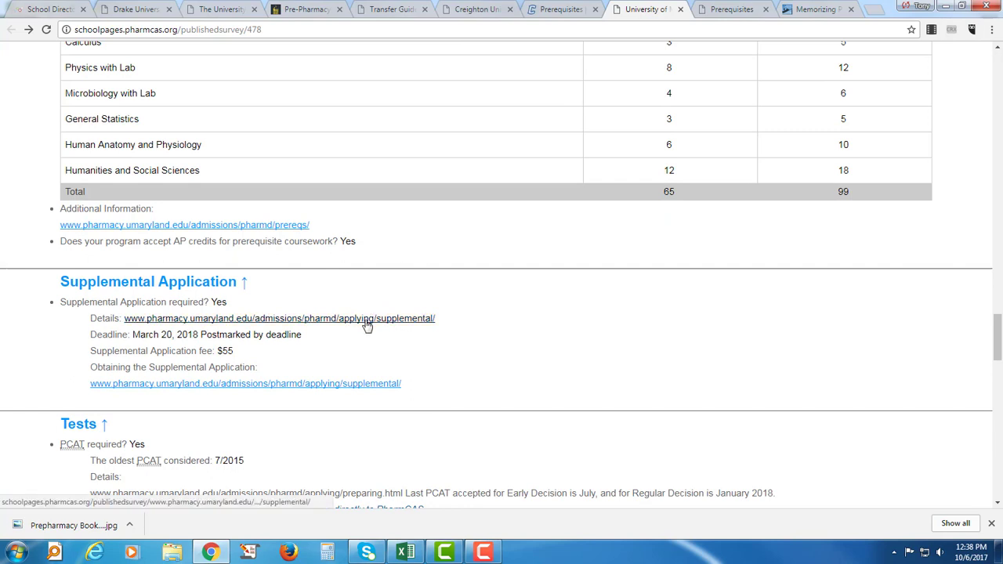
pyautogui.click(367, 319)
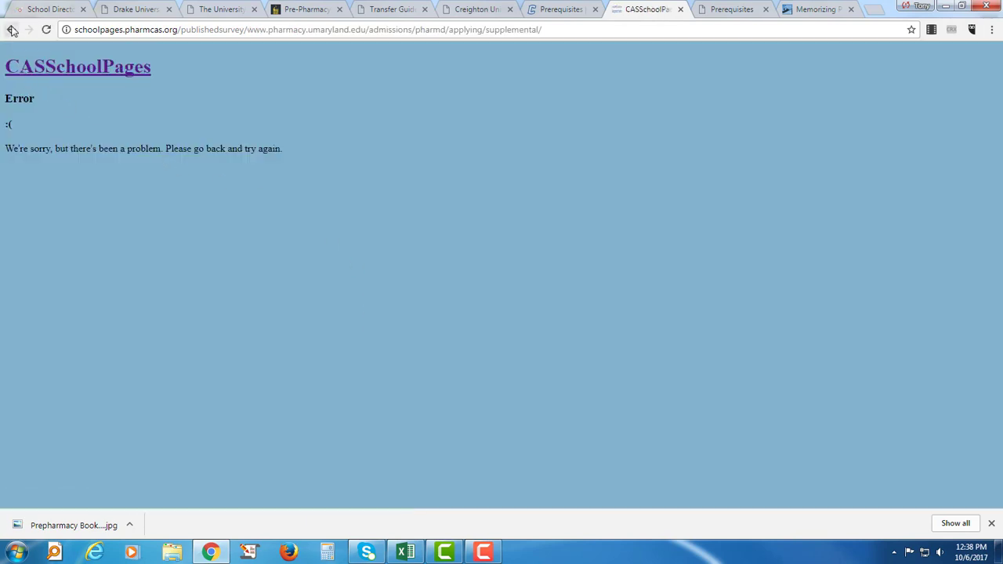
pyautogui.click(11, 30)
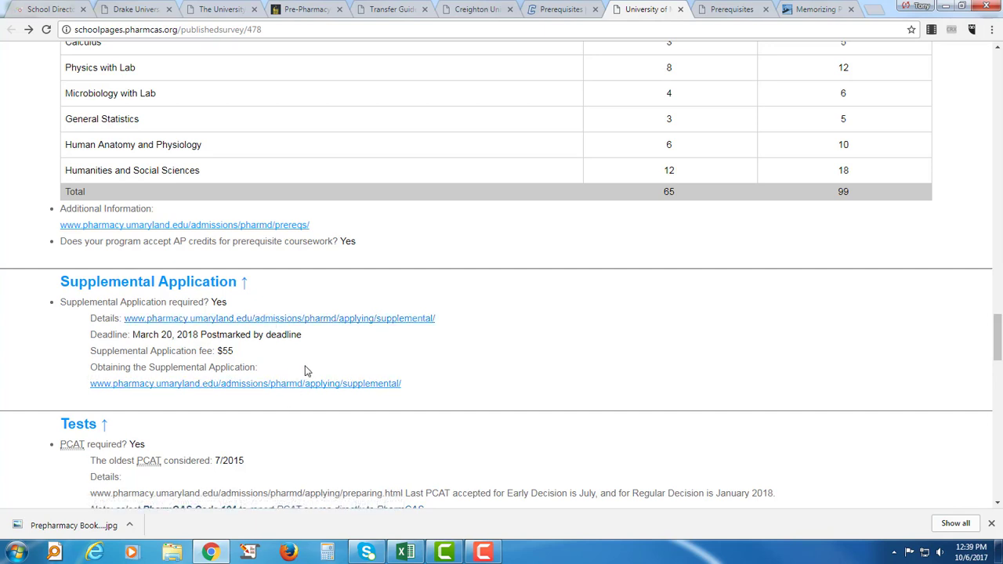
# - Scroll Maryland's PharmCAS listing up to its Program Prerequisites table (65 semester, 99 quarter hours)
pyautogui.moveTo(436, 318); pyautogui.dragTo(127, 321)
pyautogui.click(374, 292)
pyautogui.scroll(4, 430, 286)
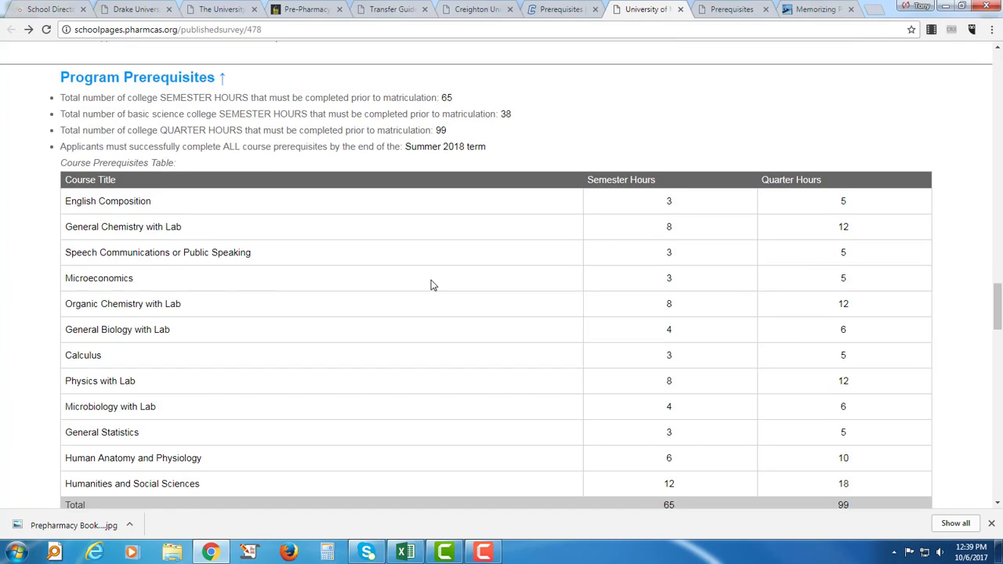
# - Review Maryland's own Prerequisites page course table totalling 65 credit hours, then minimize Chrome
pyautogui.click(722, 15)
pyautogui.scroll(-5, 568, 230)
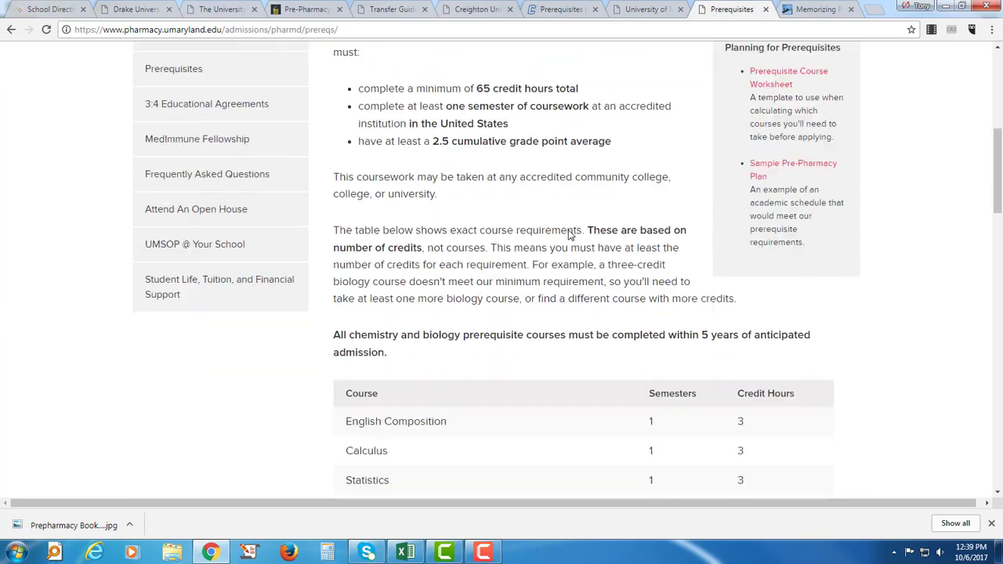
pyautogui.scroll(-4, 569, 234)
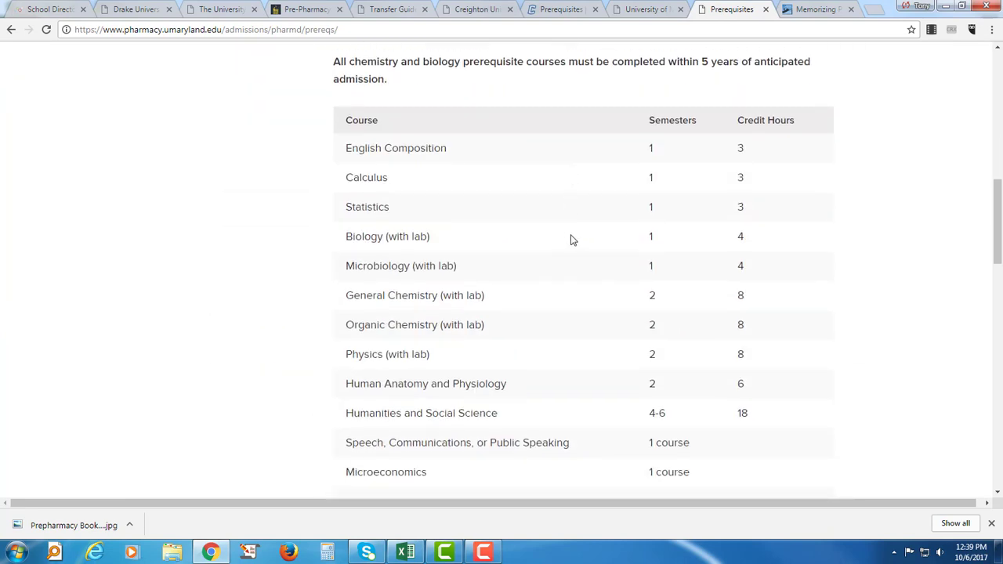
pyautogui.scroll(-1, 572, 237)
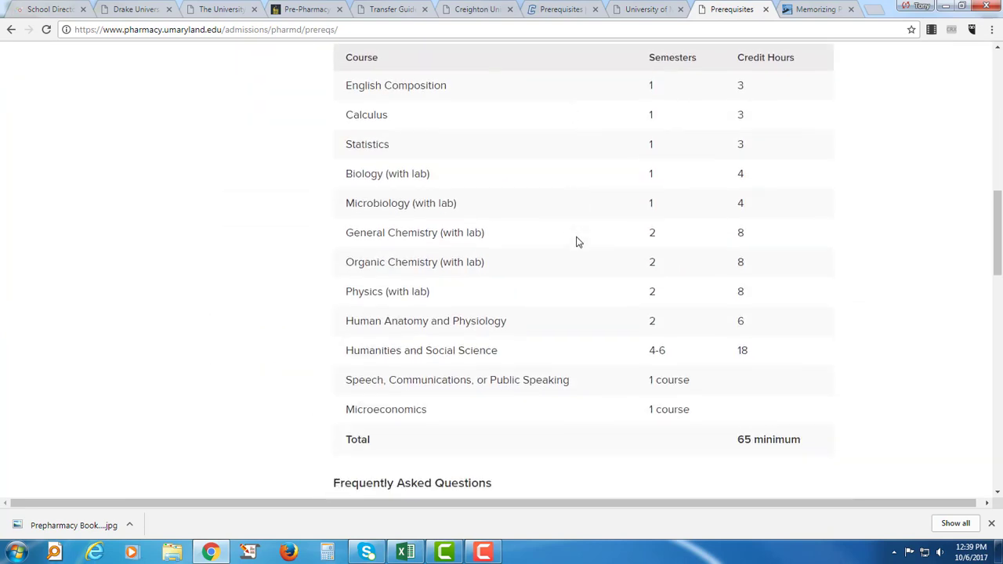
pyautogui.click(944, 8)
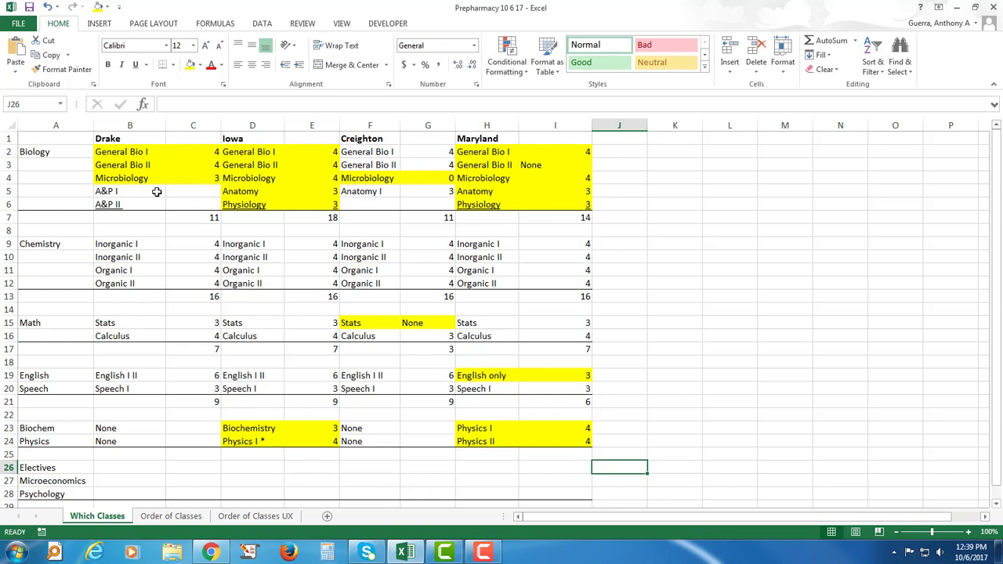
# - Show the Order of Classes sheet listing Iowa, Creighton, Drake and Maryland course sequences
pyautogui.click(170, 516)
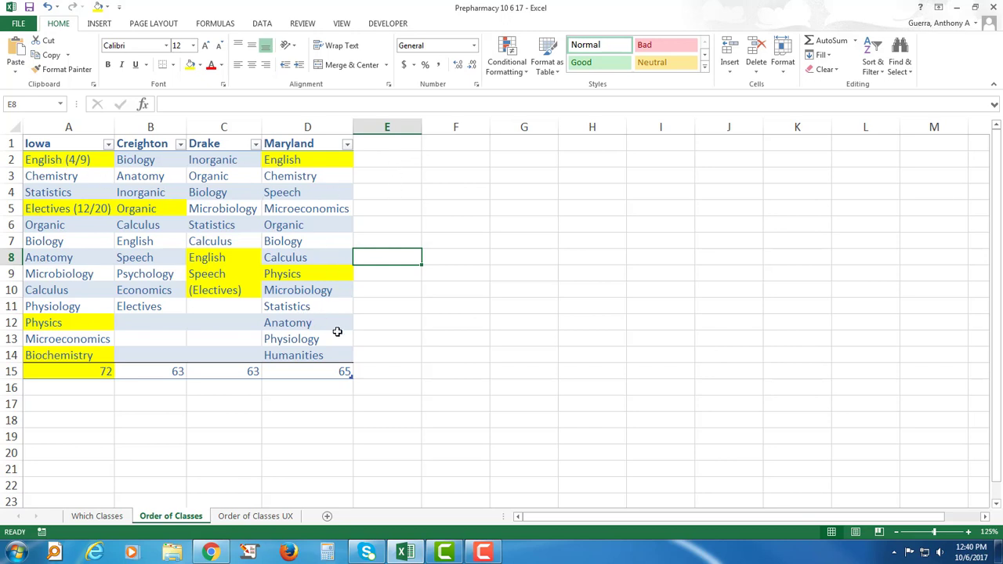
# - Undo an accidental table stretch, set a custom 150% zoom, and select A2
pyautogui.moveTo(350, 377); pyautogui.dragTo(554, 488)
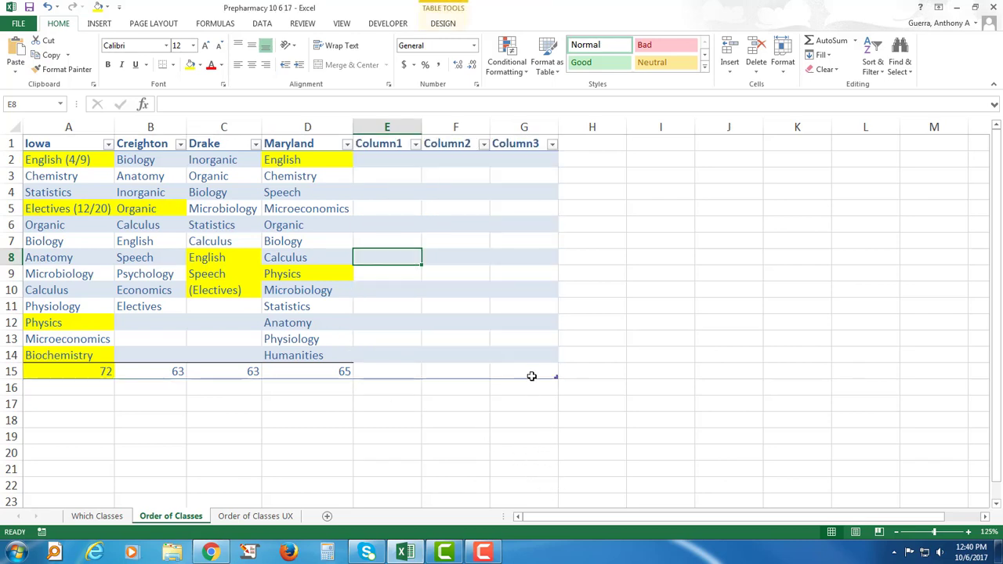
pyautogui.click(47, 7)
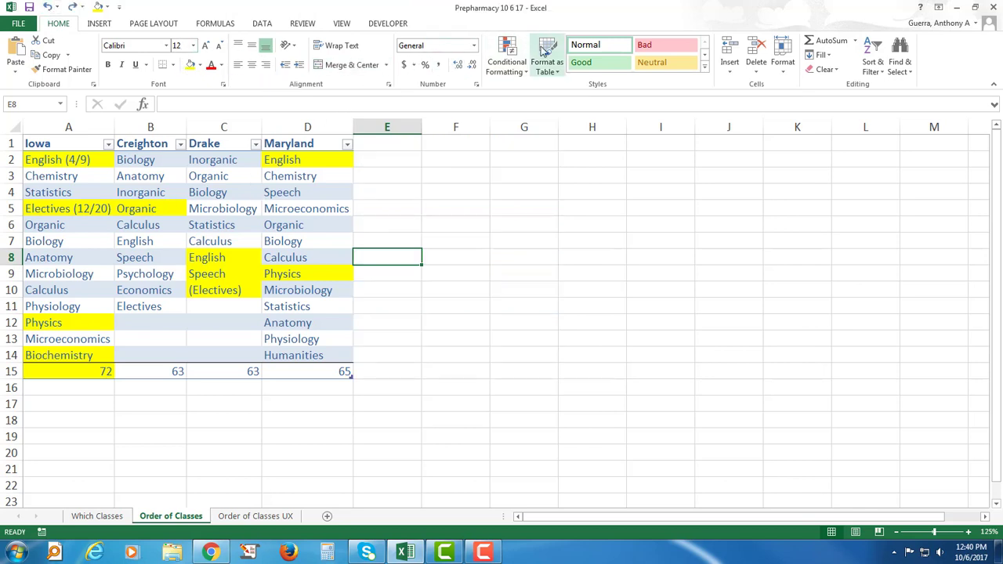
pyautogui.click(334, 25)
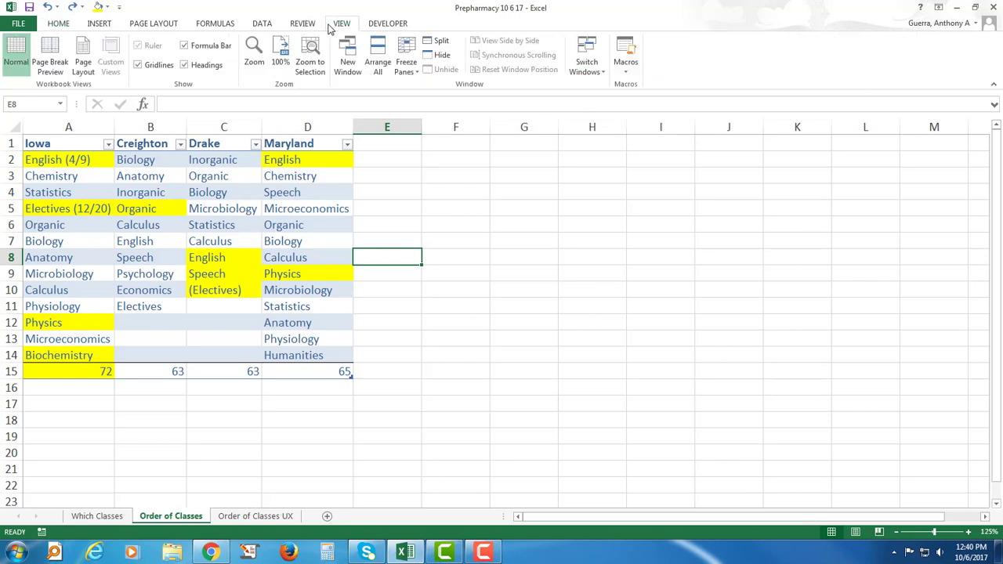
pyautogui.click(302, 25)
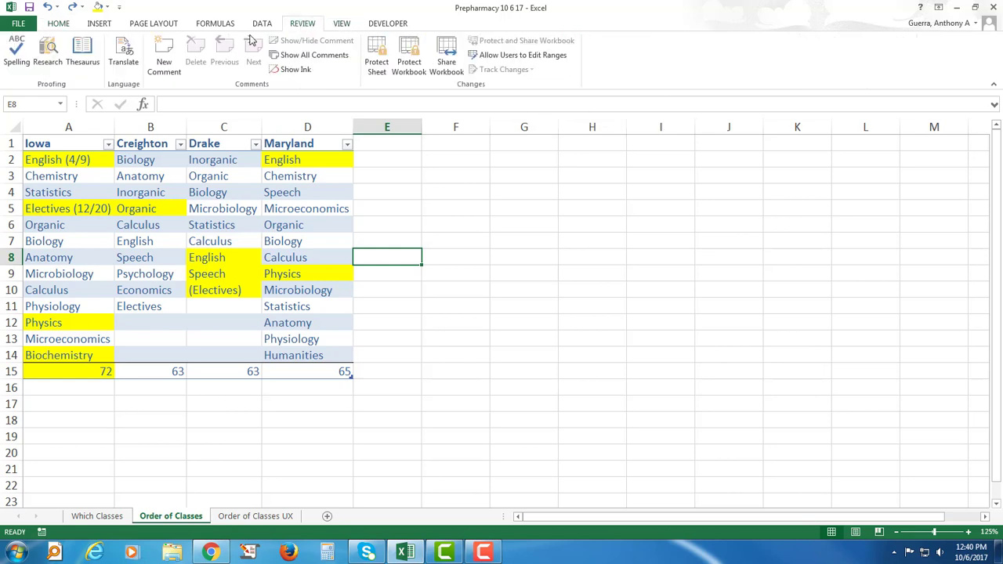
pyautogui.click(341, 24)
pyautogui.click(254, 56)
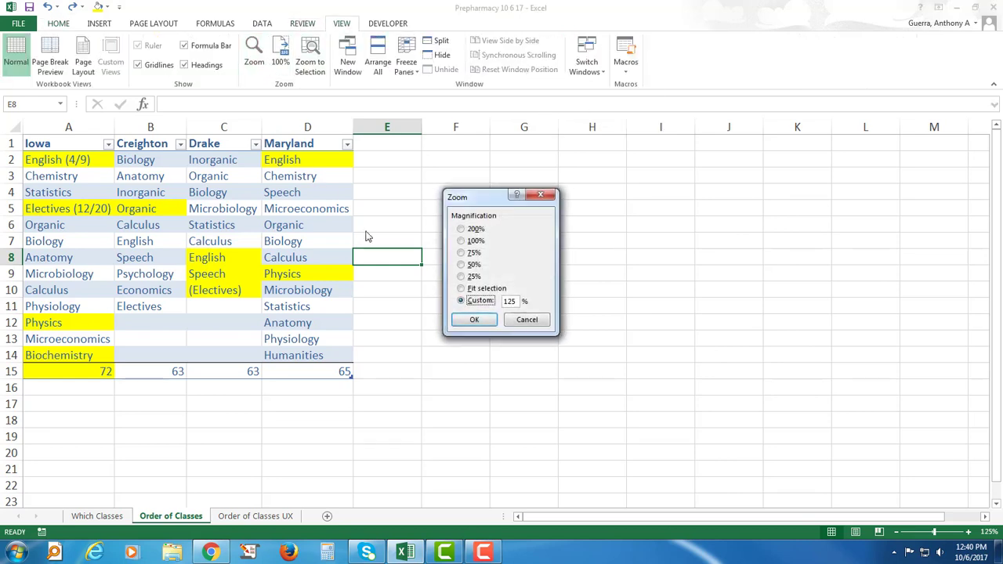
pyautogui.doubleClick(510, 301)
pyautogui.write('150')
pyautogui.press('Return')
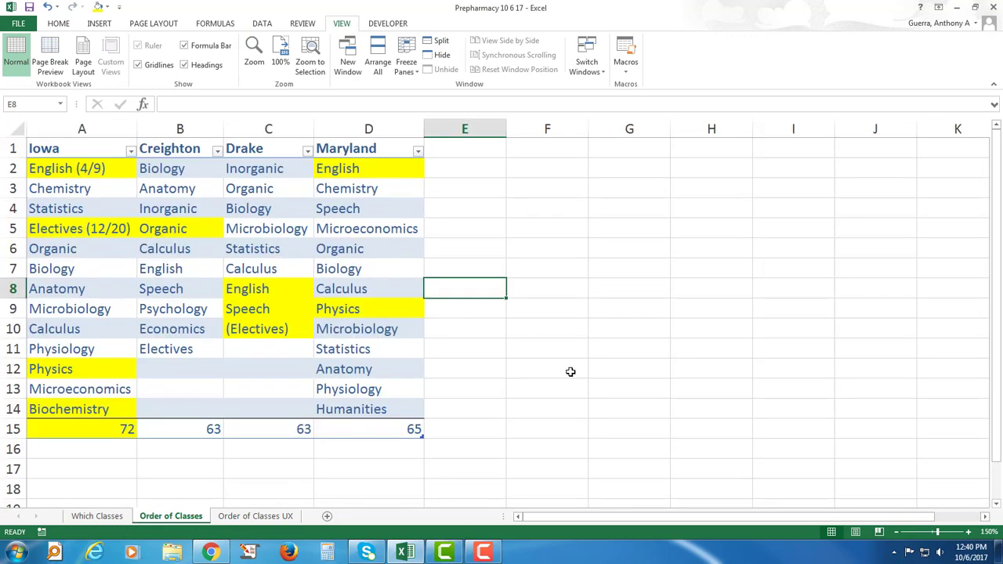
pyautogui.click(513, 343)
pyautogui.click(83, 170)
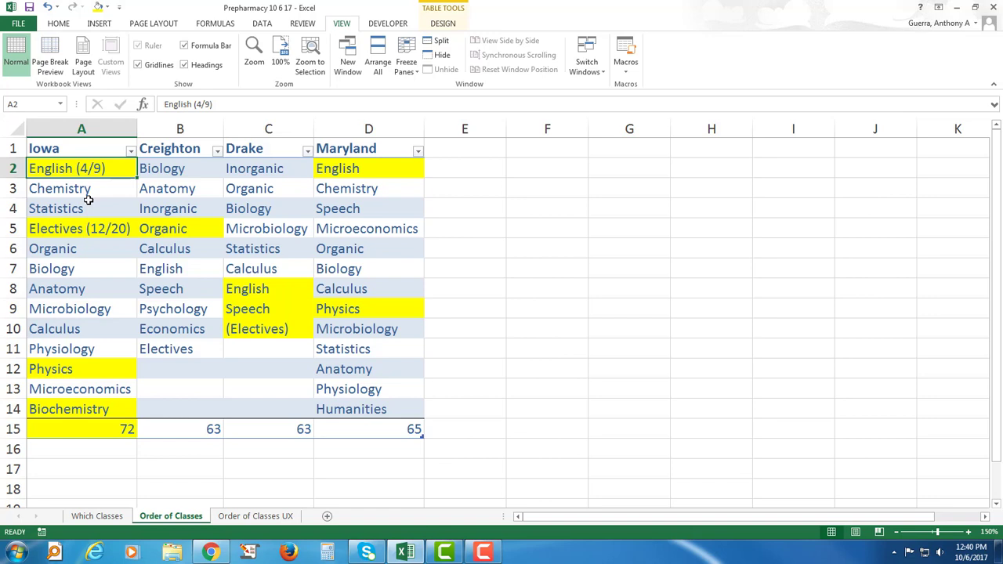
pyautogui.press('Down')
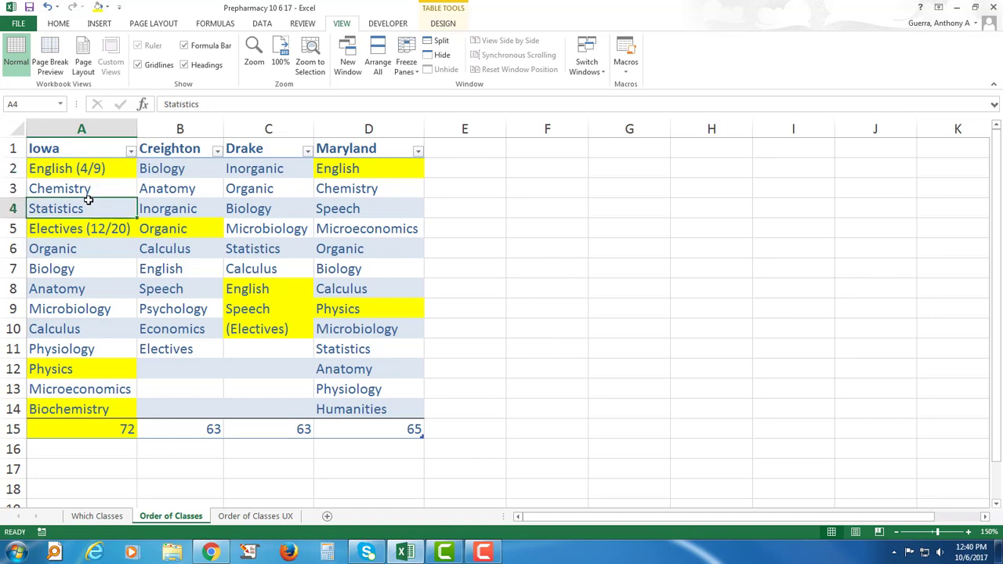
pyautogui.press('Down')
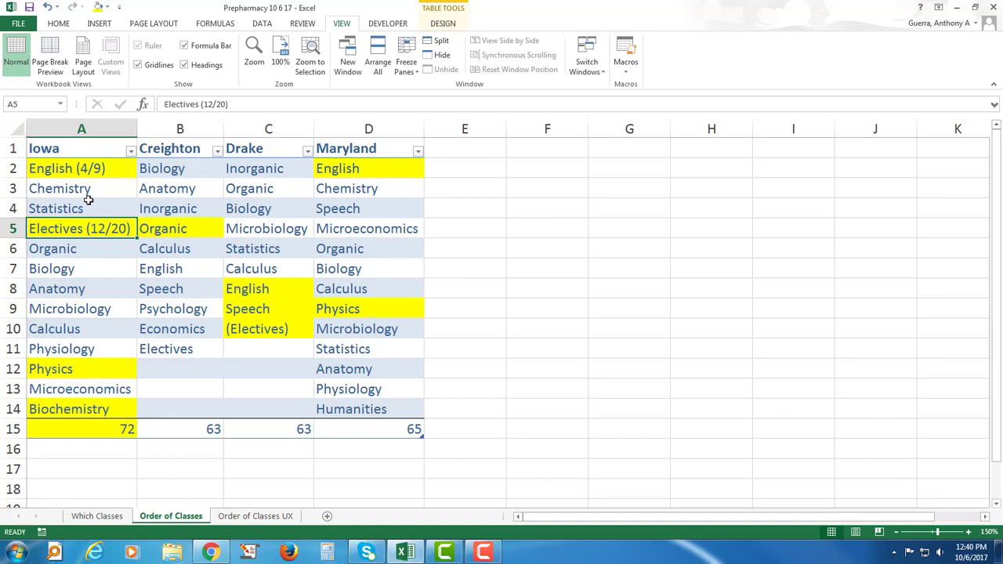
pyautogui.press('Down')
pyautogui.press('Down')
pyautogui.press('Down')
pyautogui.press('Down')
pyautogui.press('Down')
pyautogui.press('Down')
pyautogui.press('Down')
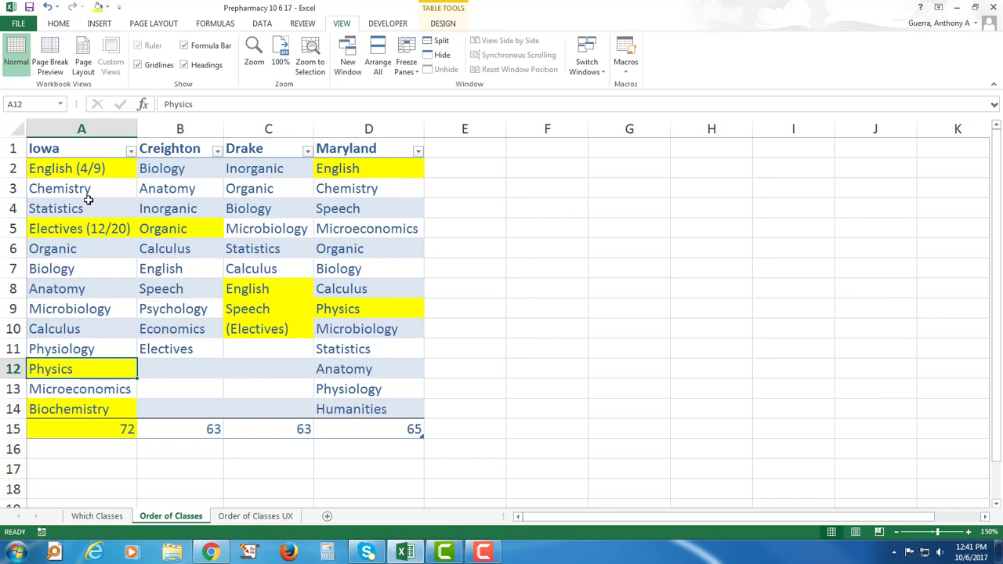
pyautogui.press('Down')
pyautogui.press('Down')
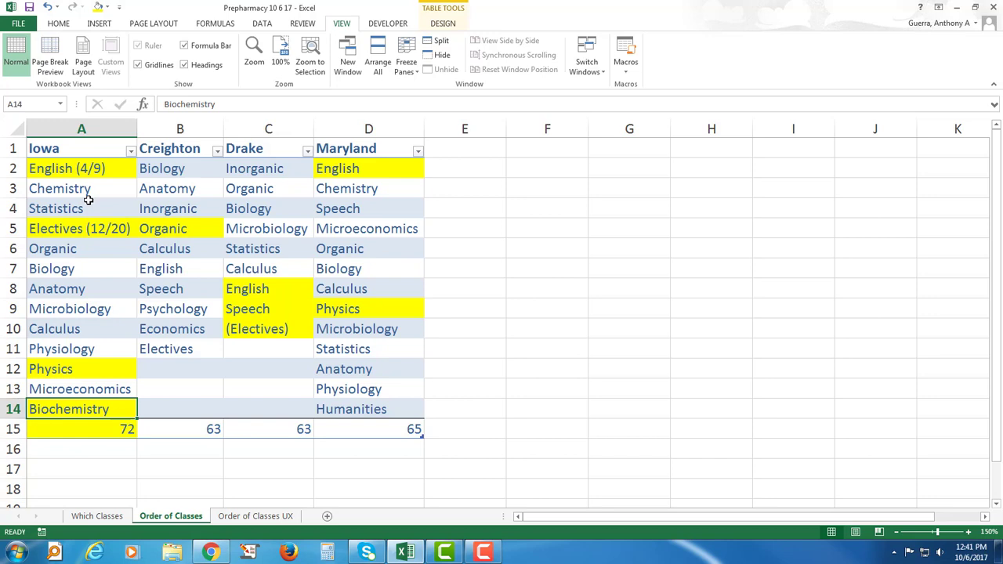
pyautogui.press('Right')
pyautogui.press('Up')
pyautogui.press('Up')
pyautogui.press('Up')
pyautogui.press('Up')
pyautogui.press('Up')
pyautogui.press('Up')
pyautogui.press('Up')
pyautogui.press('Up')
pyautogui.press('Up')
pyautogui.press('Up')
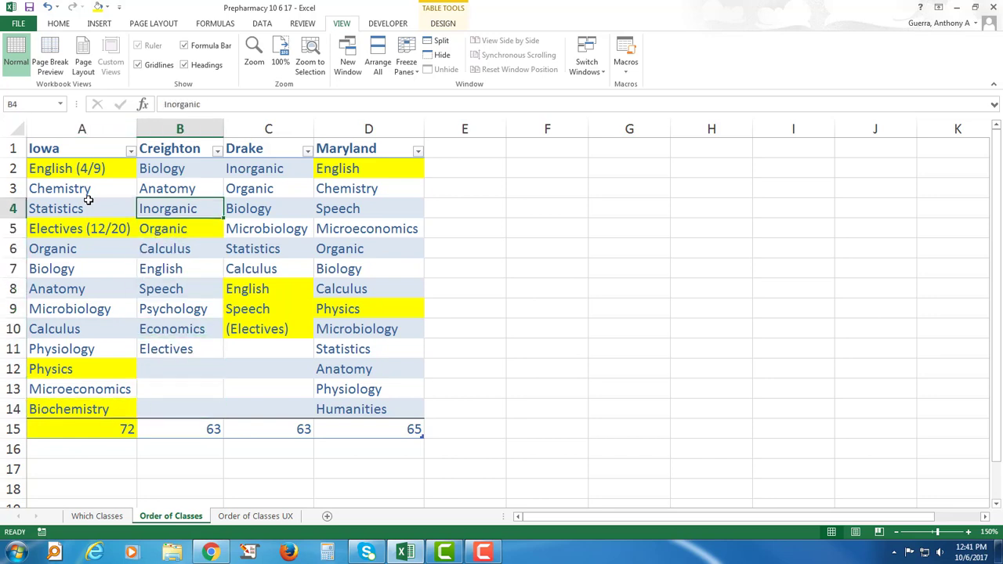
pyautogui.press('Down')
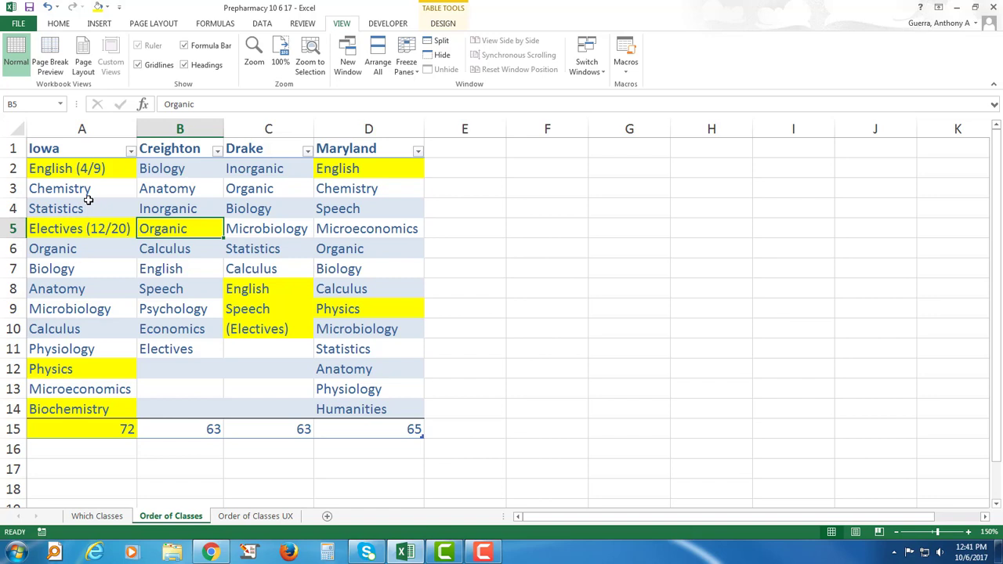
pyautogui.press('Right')
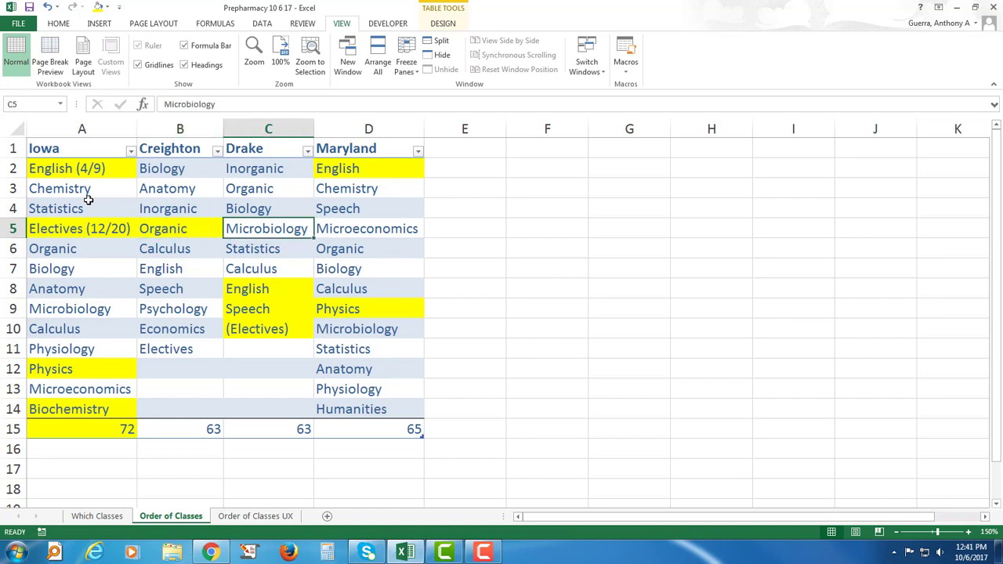
pyautogui.press('Down')
pyautogui.press('Down')
pyautogui.press('Down')
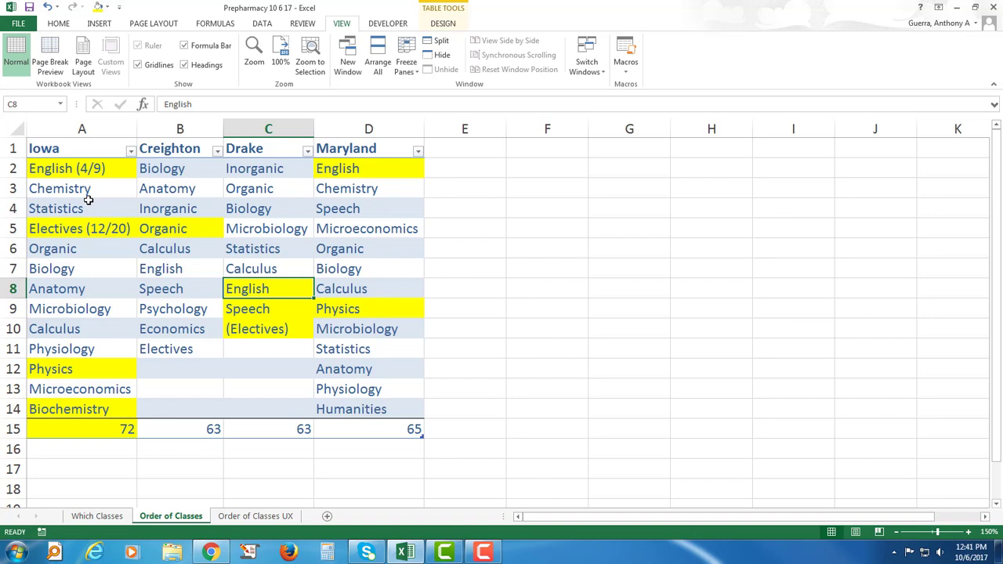
pyautogui.press('Down')
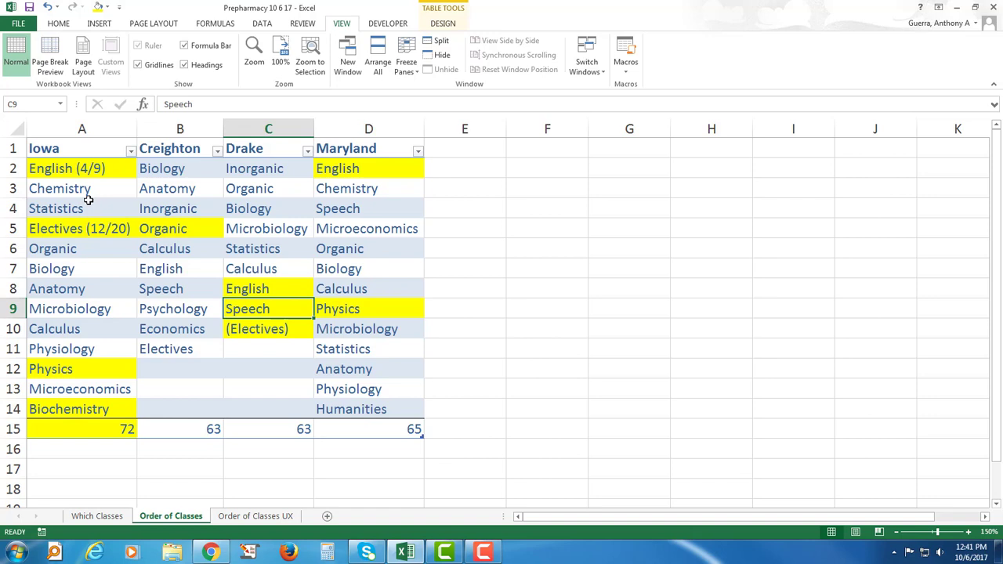
pyautogui.press('Up')
pyautogui.press('Up')
pyautogui.press('Up')
pyautogui.press('Up')
pyautogui.press('Up')
pyautogui.press('Up')
pyautogui.press('Up')
pyautogui.press('Up')
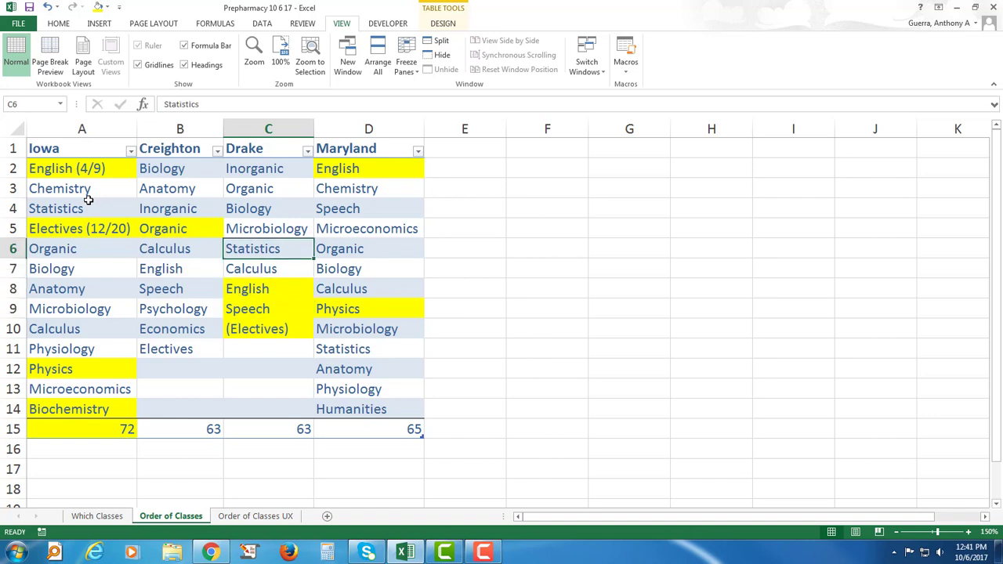
pyautogui.press('Down')
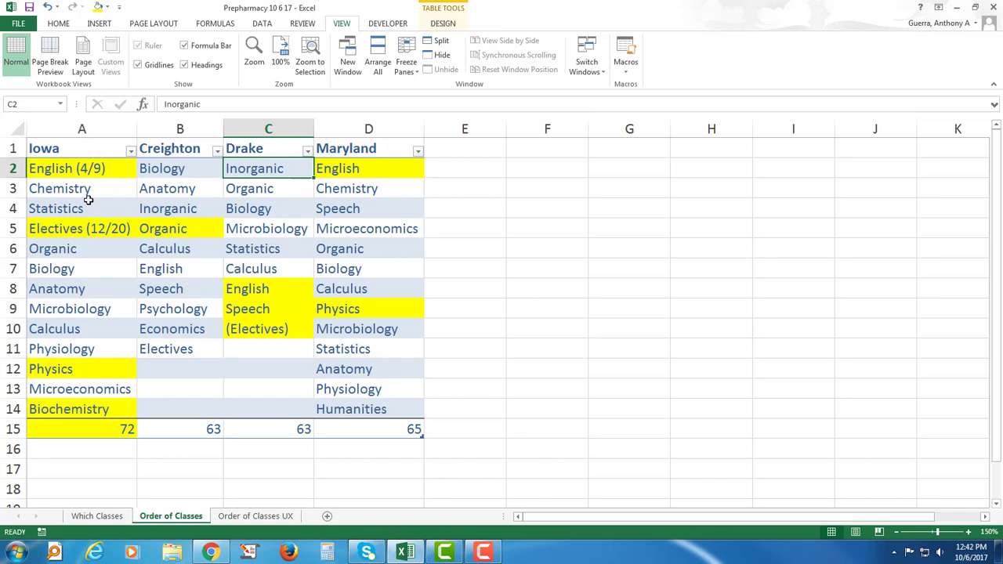
pyautogui.press('Down')
pyautogui.press('Down')
pyautogui.press('Down')
pyautogui.press('Down')
pyautogui.press('Down')
pyautogui.press('Down')
pyautogui.press('Down')
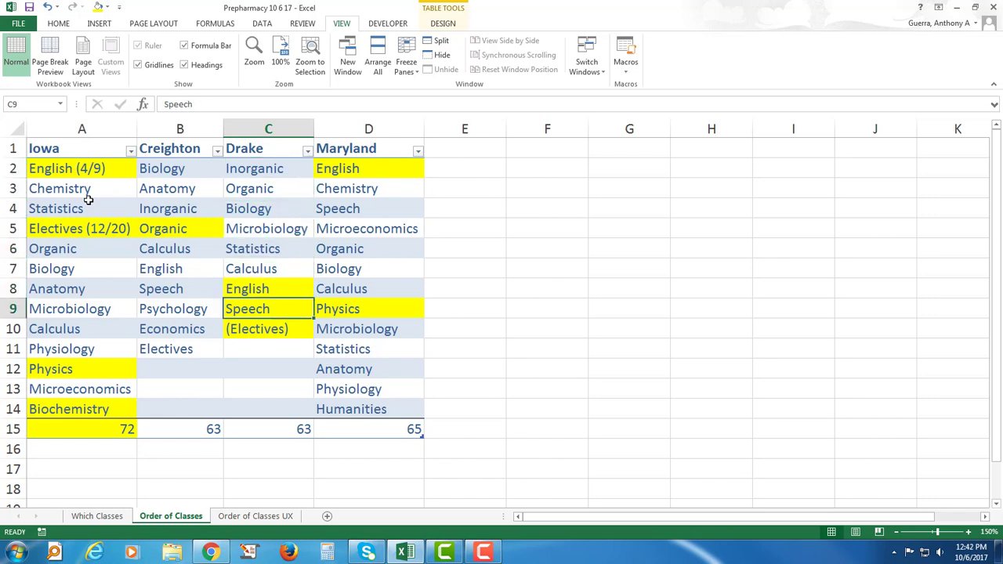
pyautogui.press('Up')
pyautogui.press('Up')
pyautogui.press('Up')
pyautogui.press('Up')
pyautogui.press('Up')
pyautogui.press('Up')
pyautogui.press('Up')
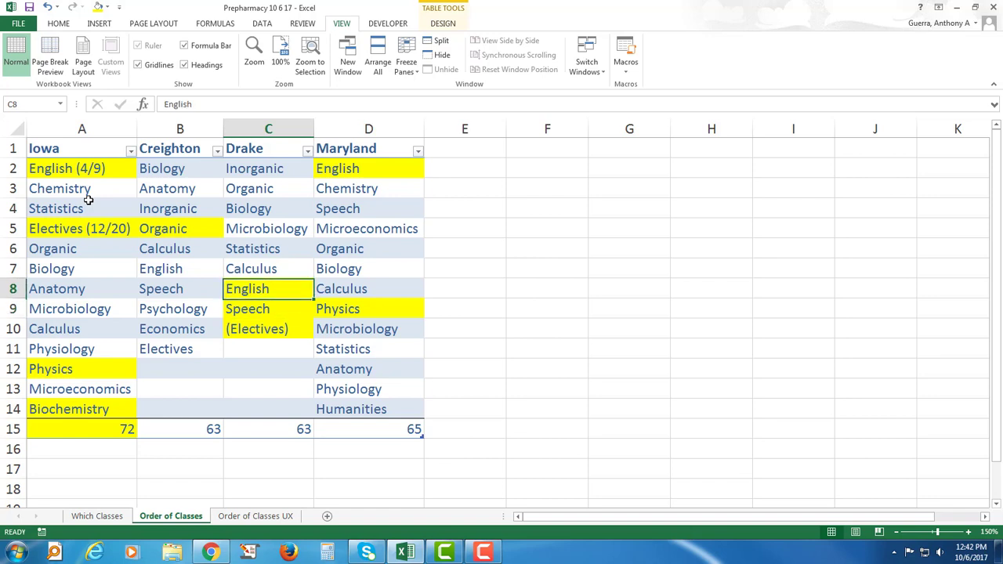
pyautogui.press('Right')
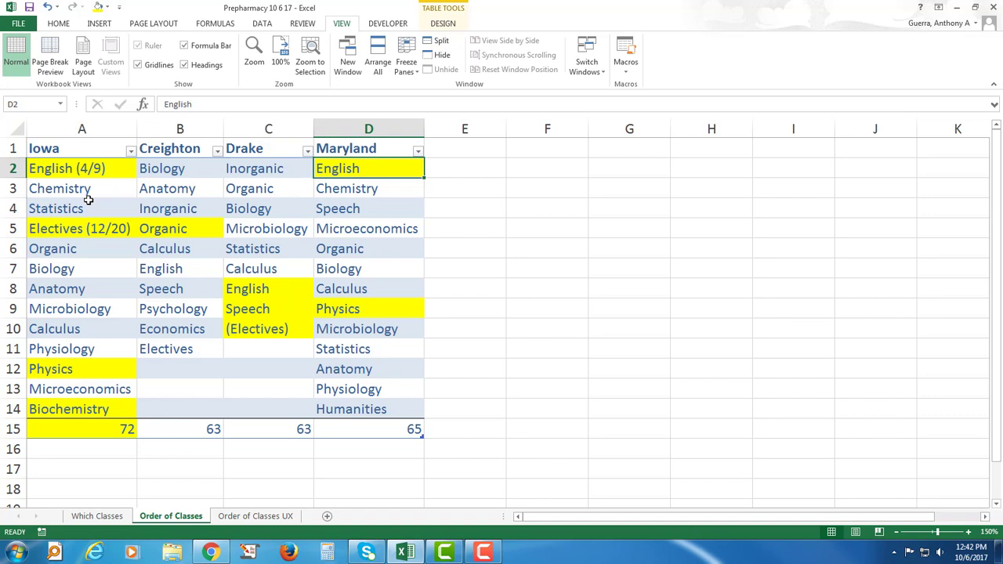
pyautogui.press('Down')
pyautogui.press('Down')
pyautogui.press('Down')
pyautogui.press('Down')
pyautogui.press('Down')
pyautogui.press('Down')
pyautogui.press('Down')
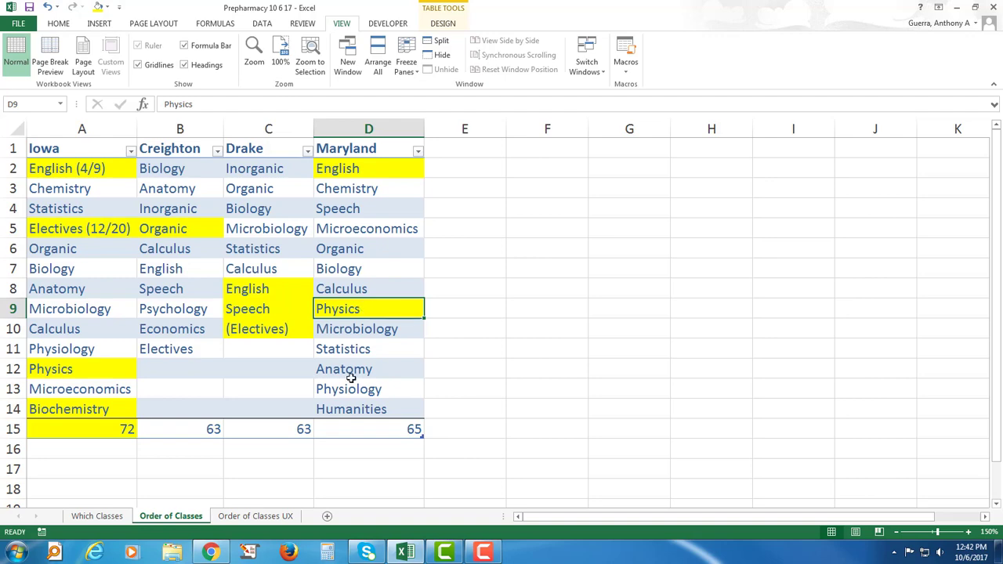
# - Switch to the Order of Classes UX sheet and scroll through its per-school credit comparison
pyautogui.click(256, 515)
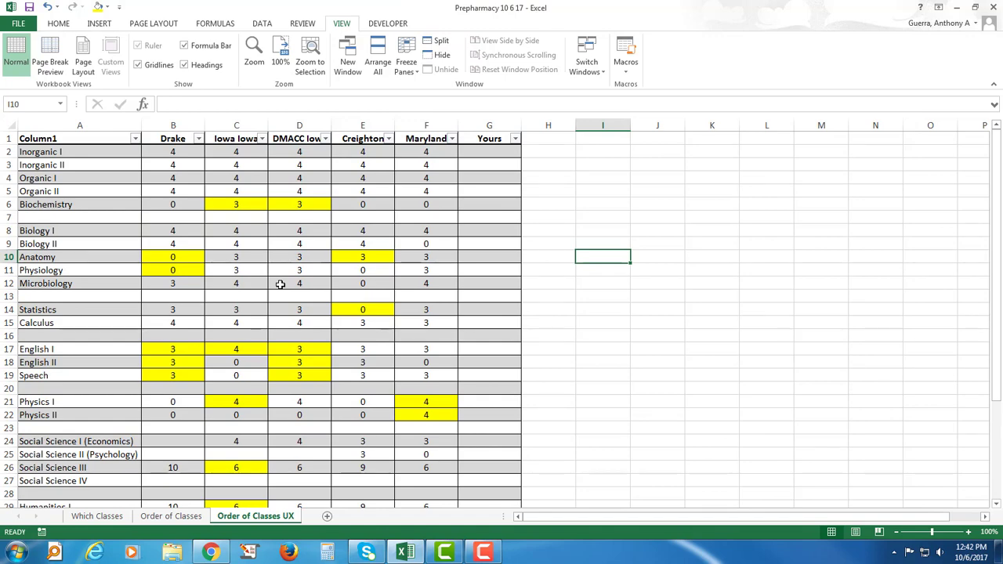
pyautogui.scroll(-1, 280, 284)
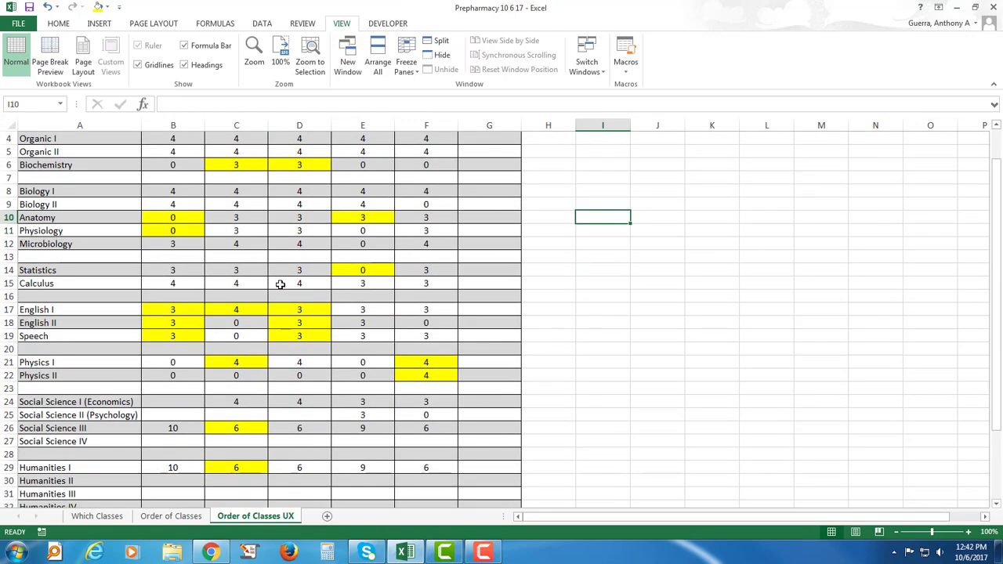
pyautogui.scroll(1, 280, 285)
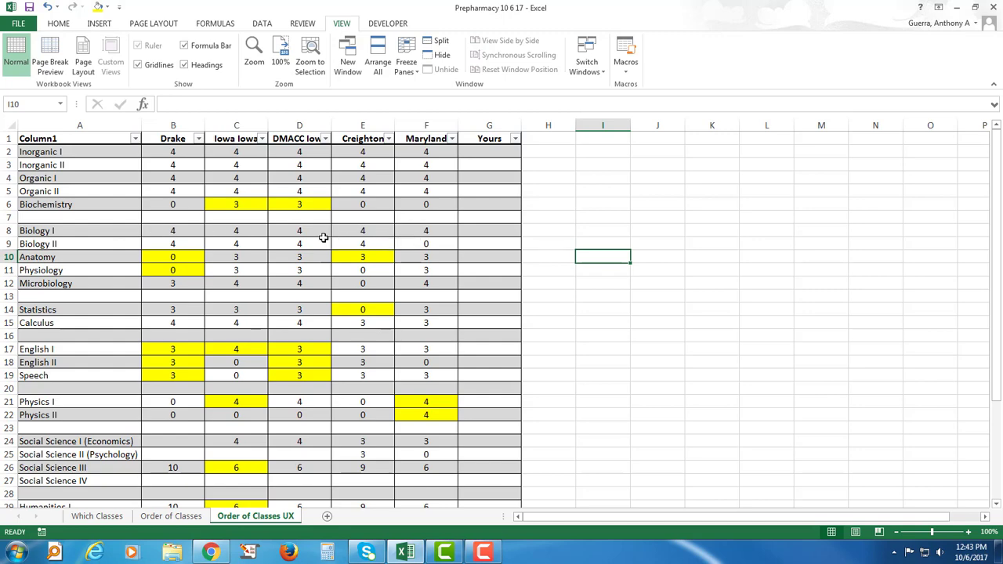
# - Fill Maryland's Biology I credit cell F8 with yellow
pyautogui.click(442, 231)
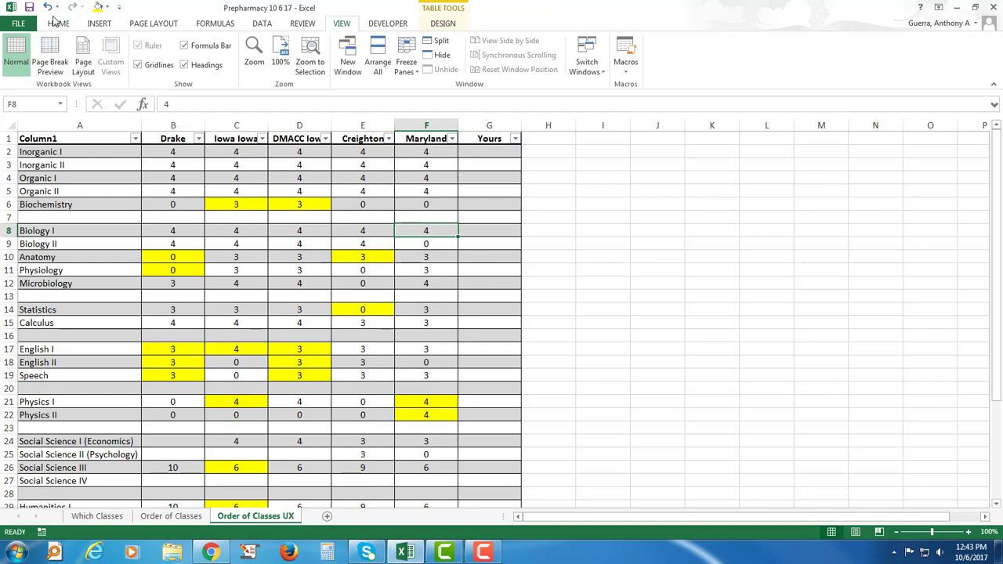
pyautogui.click(99, 9)
pyautogui.click(365, 240)
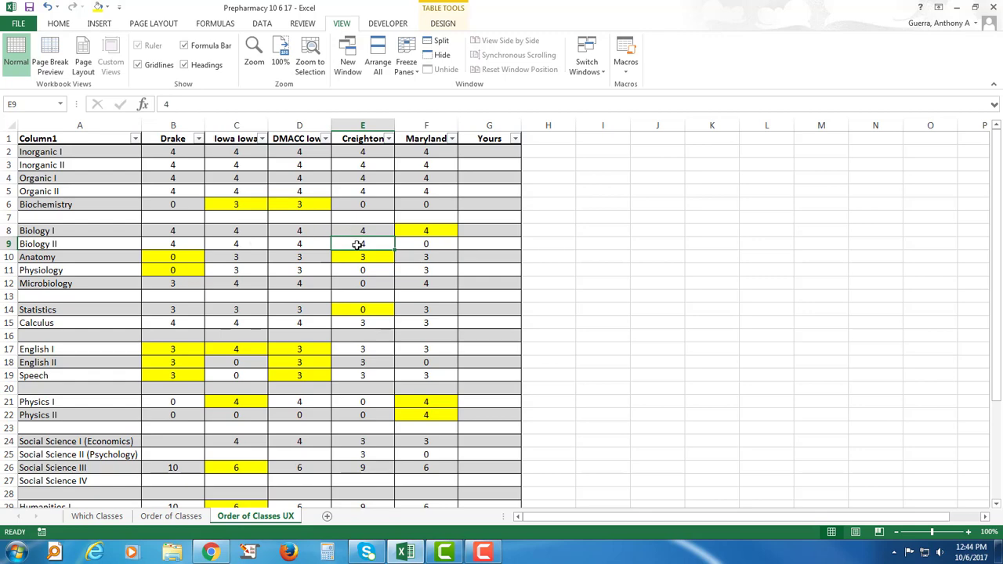
pyautogui.click(427, 231)
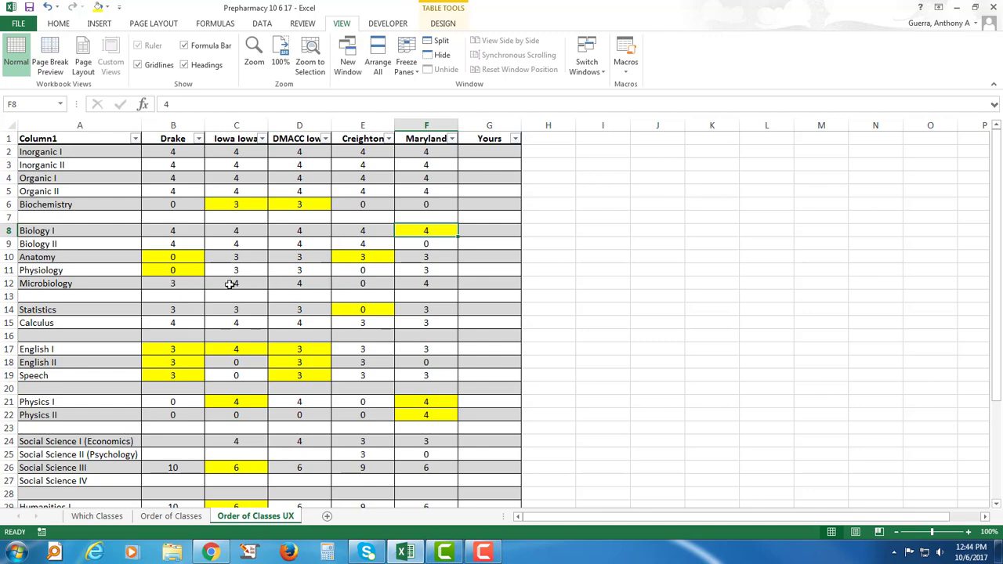
# - Compare Drake's and Iowa's Microbiology credits in B12 and C12
pyautogui.click(189, 285)
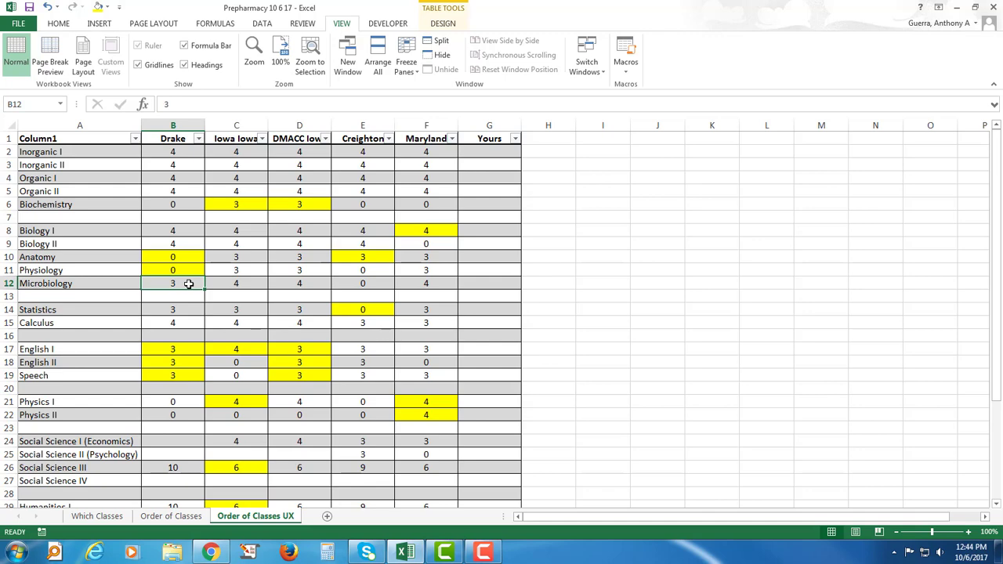
pyautogui.click(232, 284)
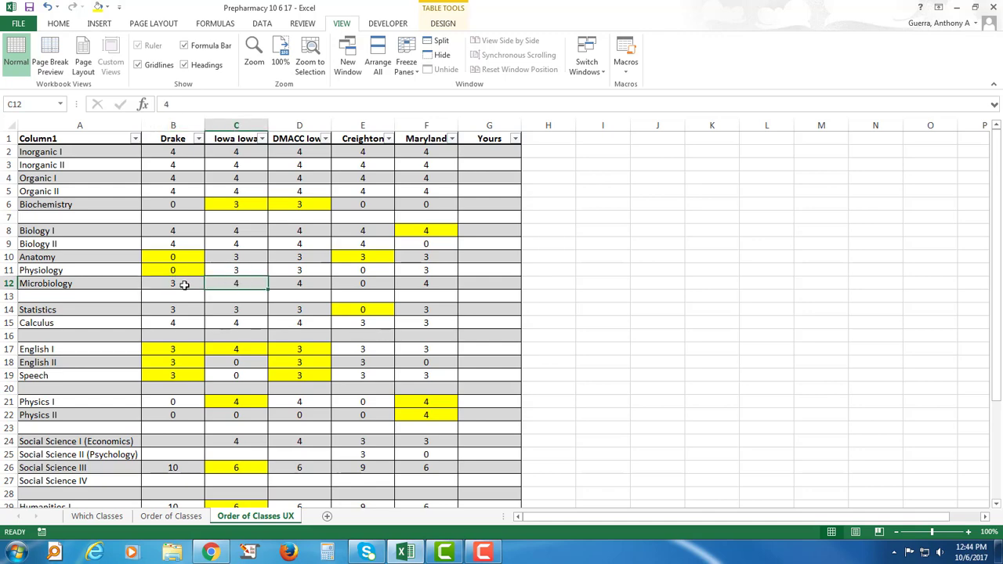
pyautogui.click(184, 285)
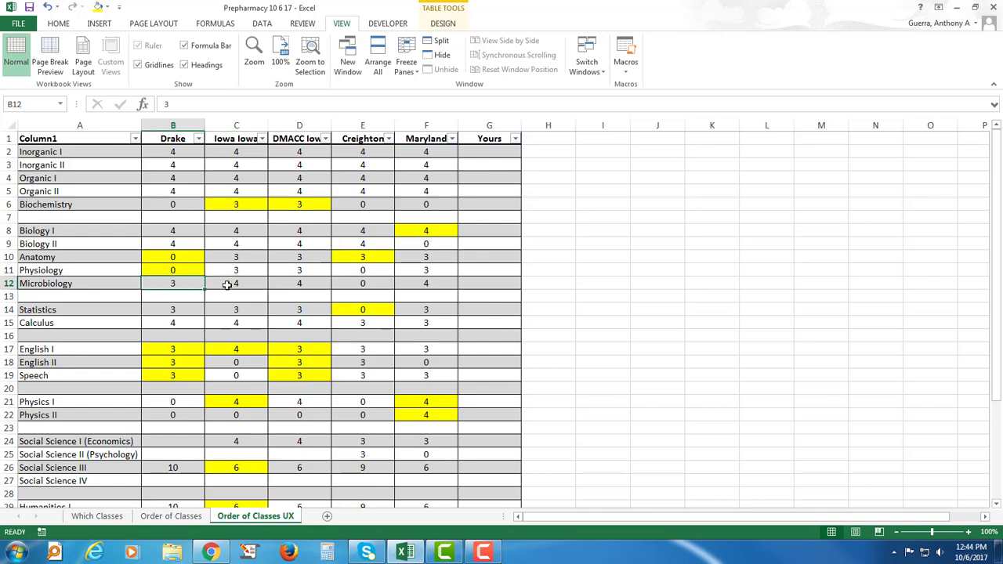
# - Scroll down, check Iowa's English I credits, and select DMACC's Physics I cell D21
pyautogui.scroll(-1, 229, 284)
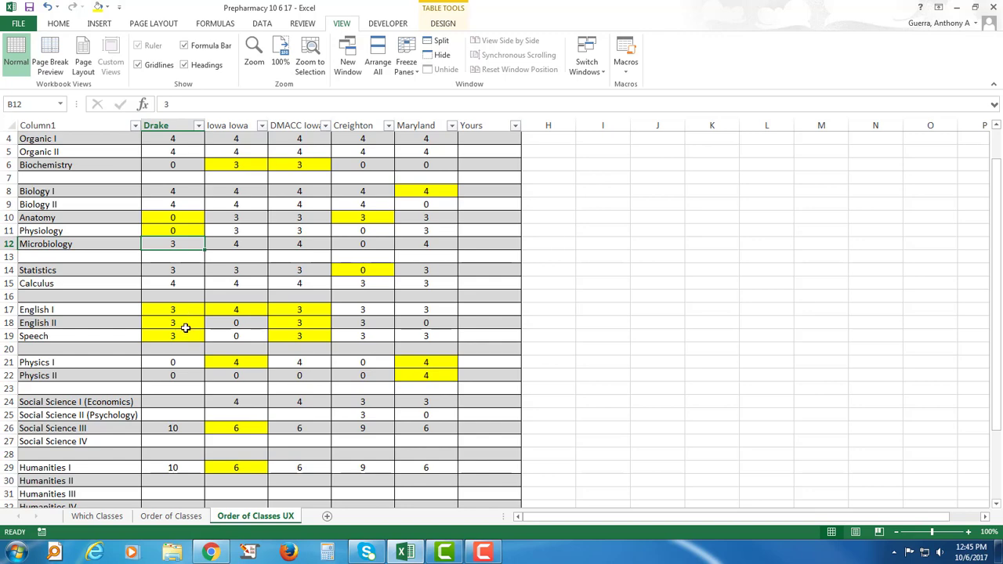
pyautogui.click(249, 311)
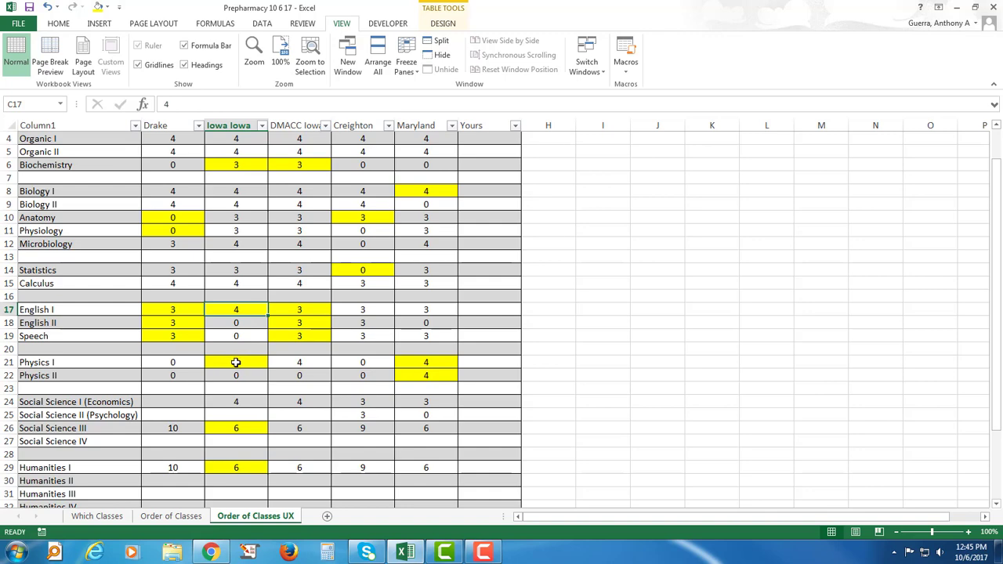
pyautogui.click(288, 362)
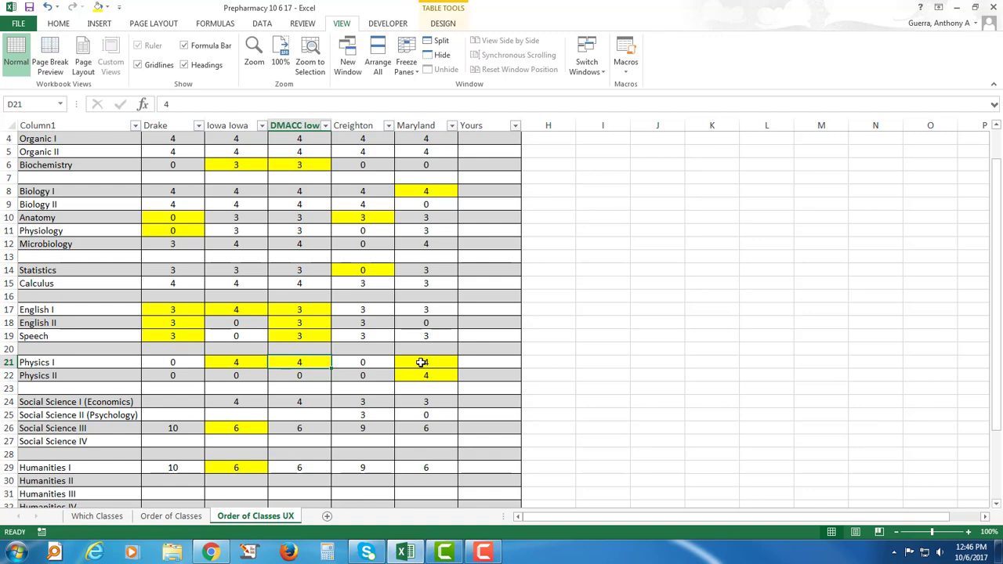
pyautogui.scroll(-1, 270, 331)
pyautogui.click(187, 361)
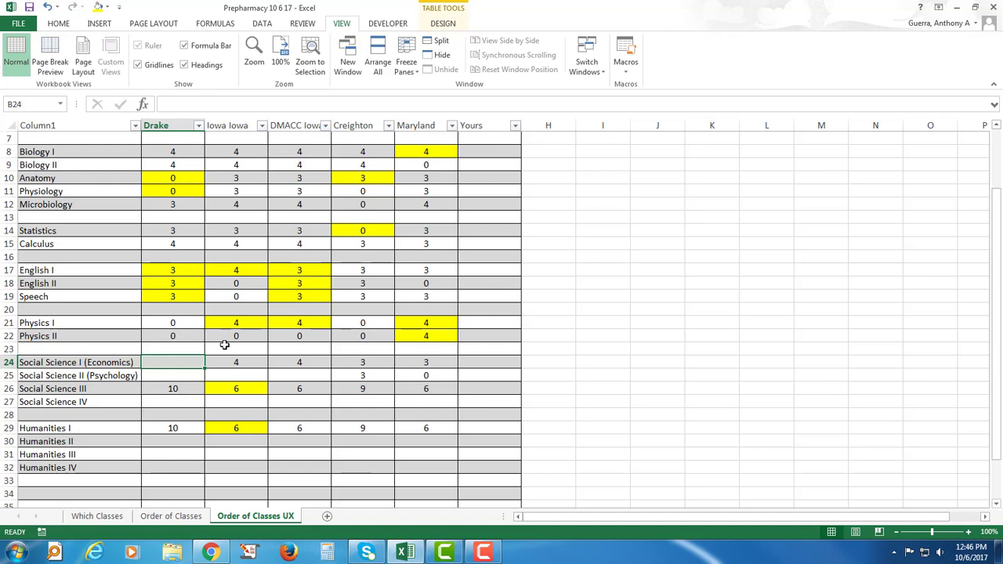
pyautogui.scroll(3, 224, 345)
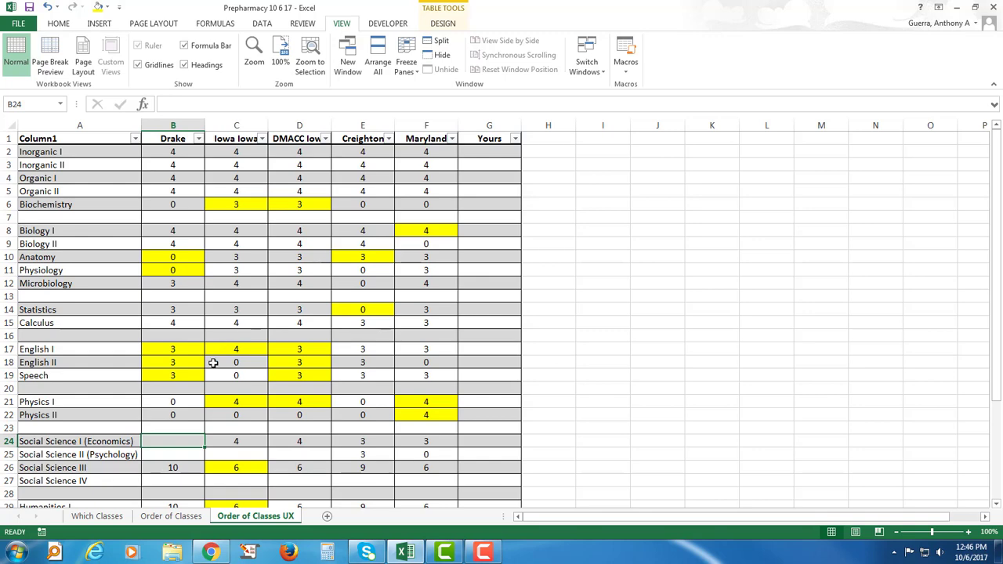
pyautogui.click(176, 517)
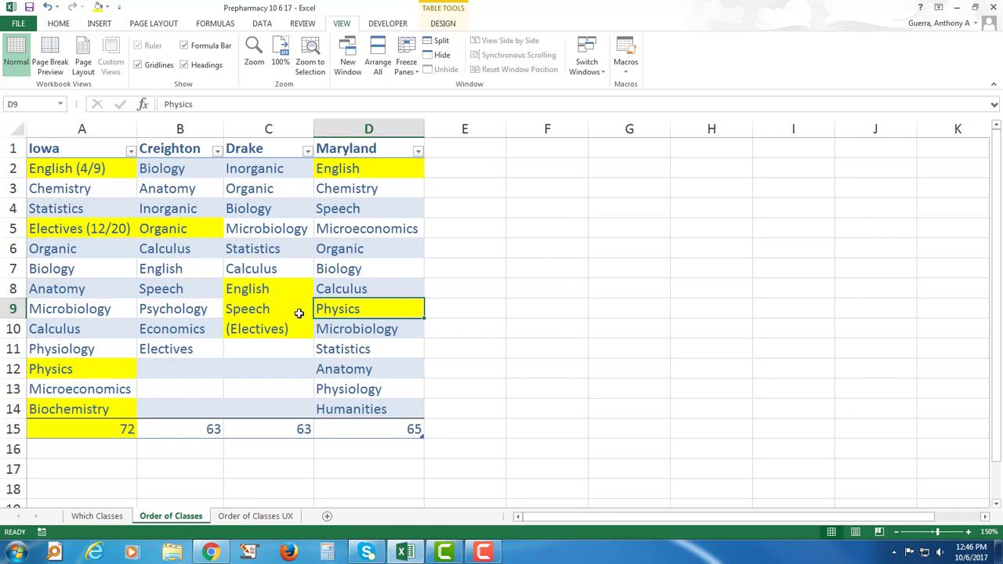
pyautogui.click(243, 514)
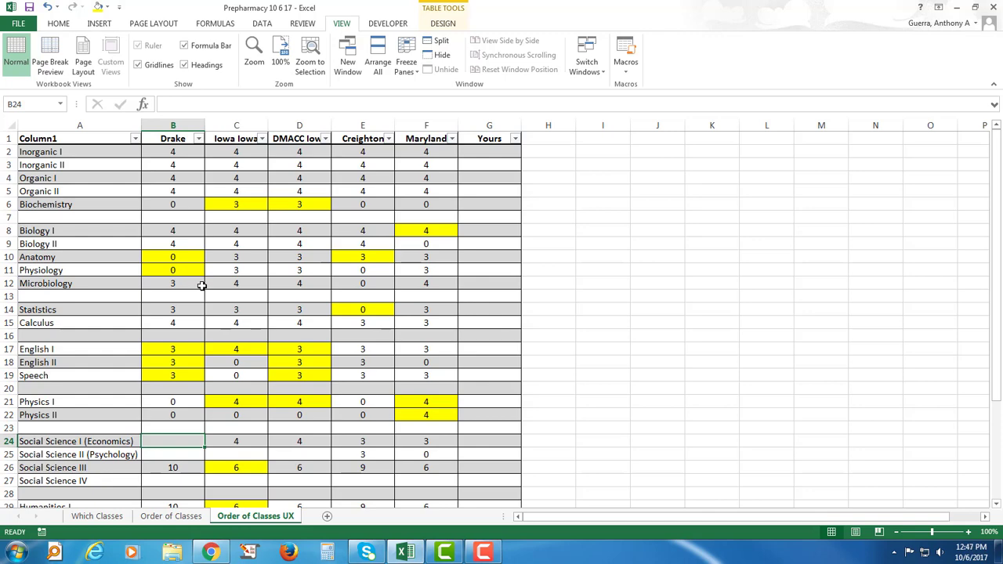
pyautogui.click(485, 151)
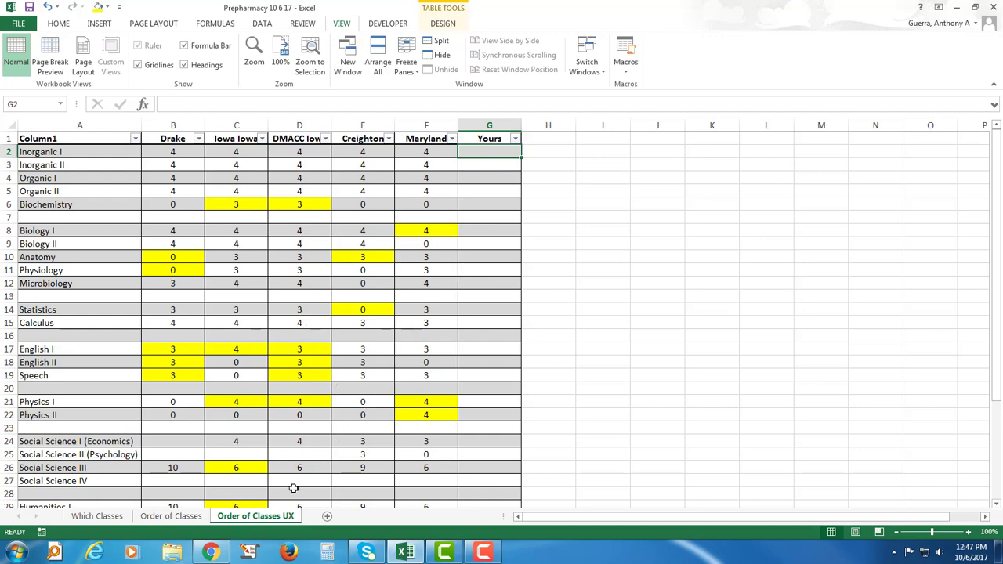
# - In Chrome, go to the Memorizing Pharmacology site's Prepharm resources page
pyautogui.click(218, 555)
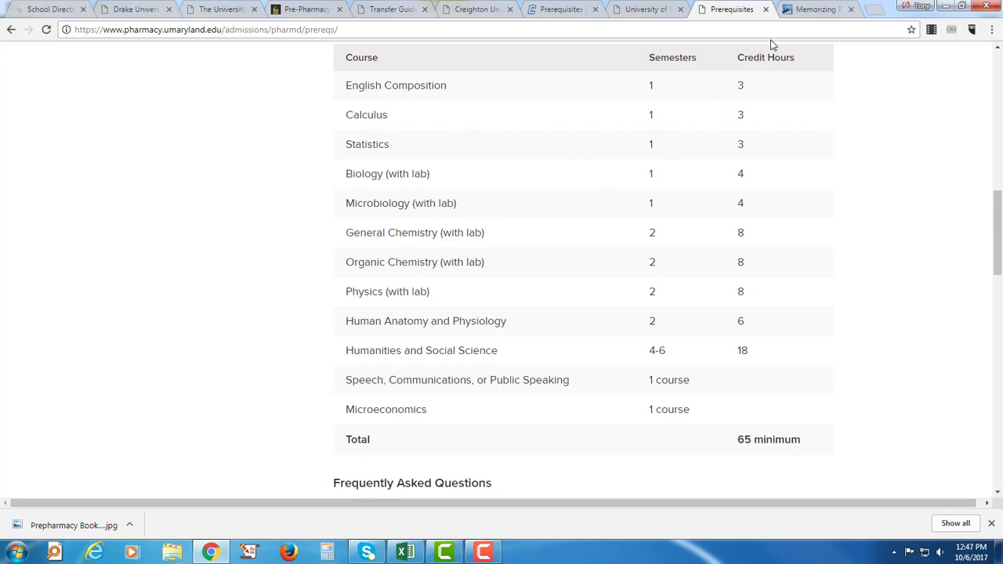
pyautogui.click(815, 9)
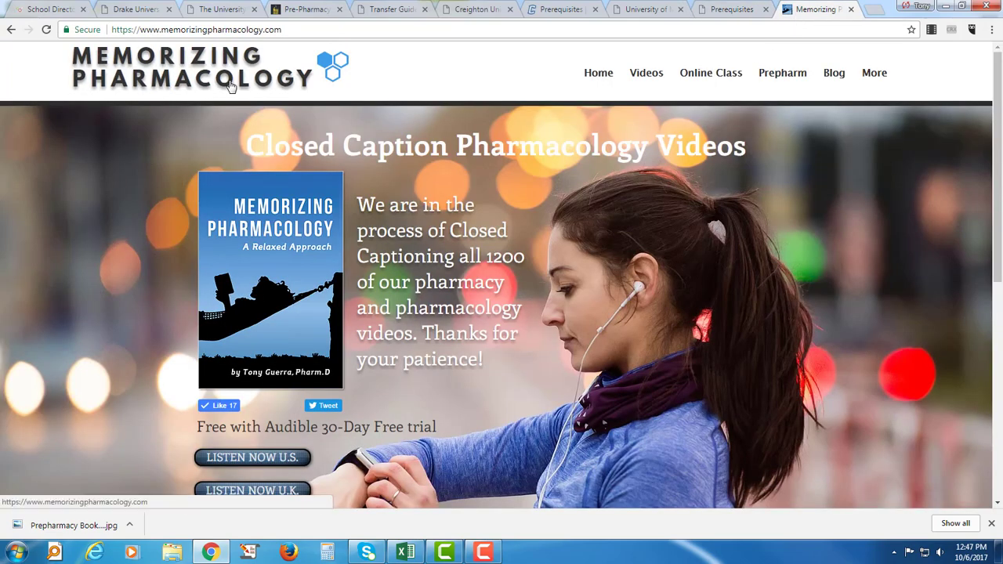
pyautogui.click(780, 76)
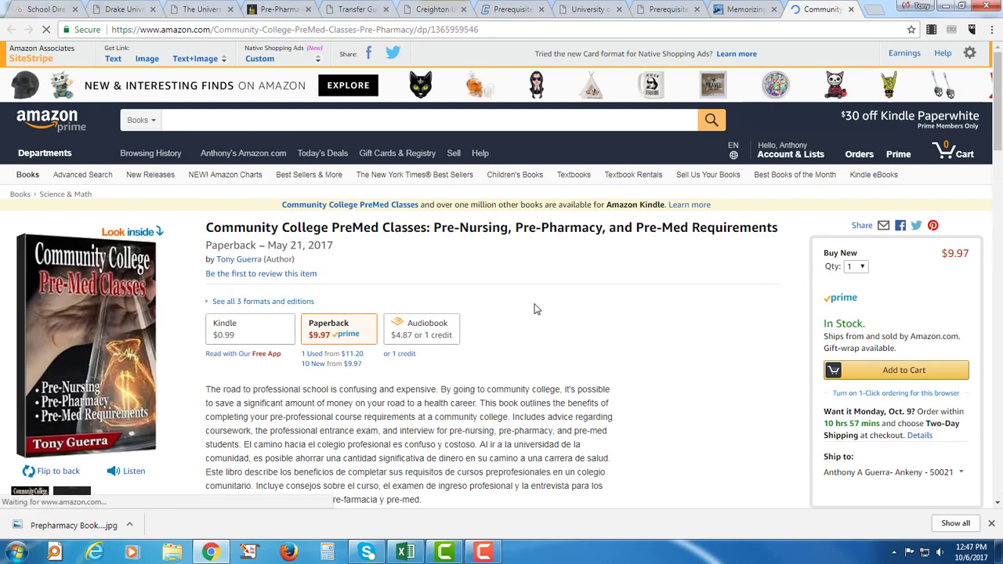
# - View the Kindle edition, then the $4.87 Audiobook edition of Community College Pre-Med Classes
pyautogui.click(281, 325)
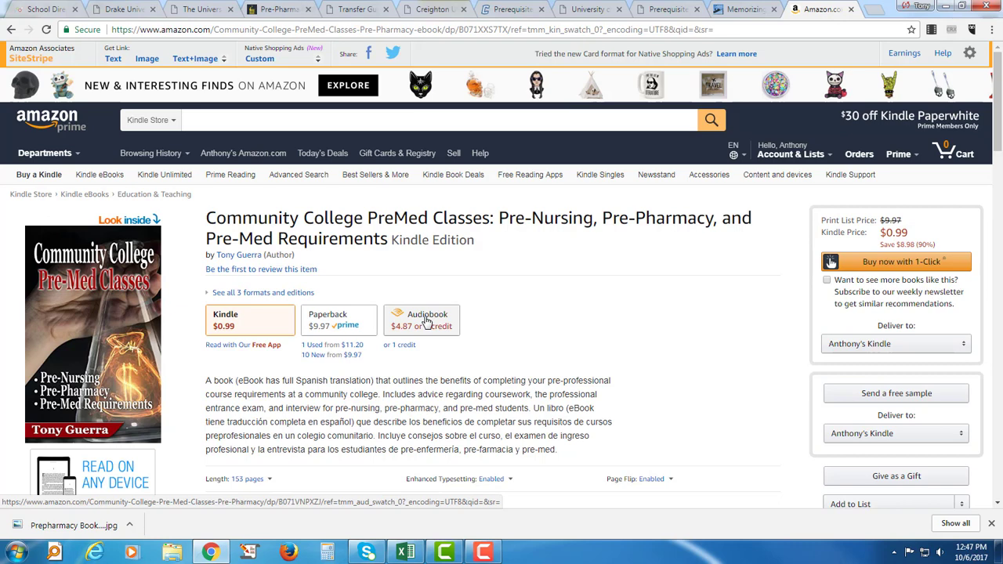
pyautogui.click(427, 322)
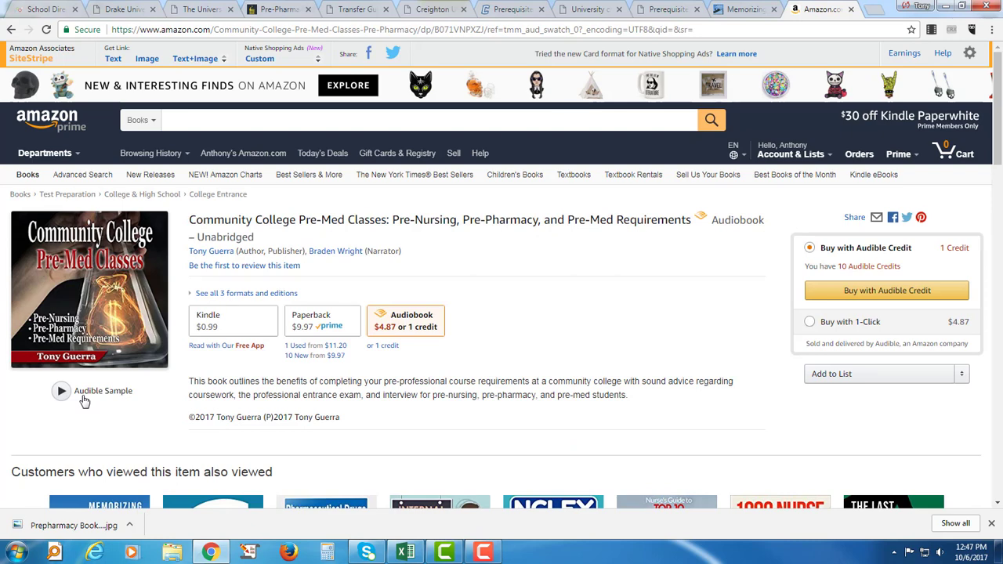
# - Search Amazon for 'the admissions hurdle', open The Last Admissions Hurdle, then return to Excel
pyautogui.click(241, 125)
pyautogui.write('the')
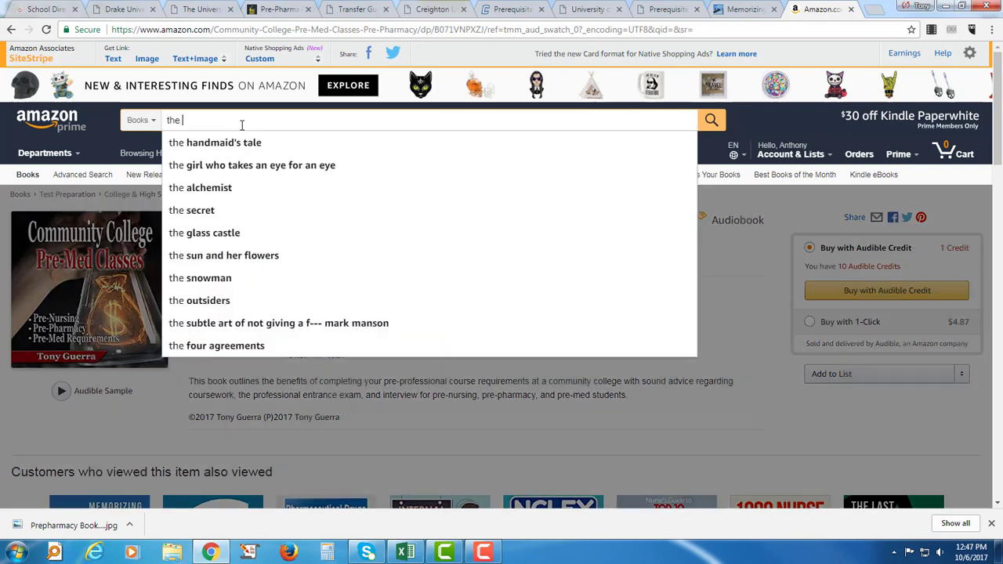
pyautogui.write(' admissions ')
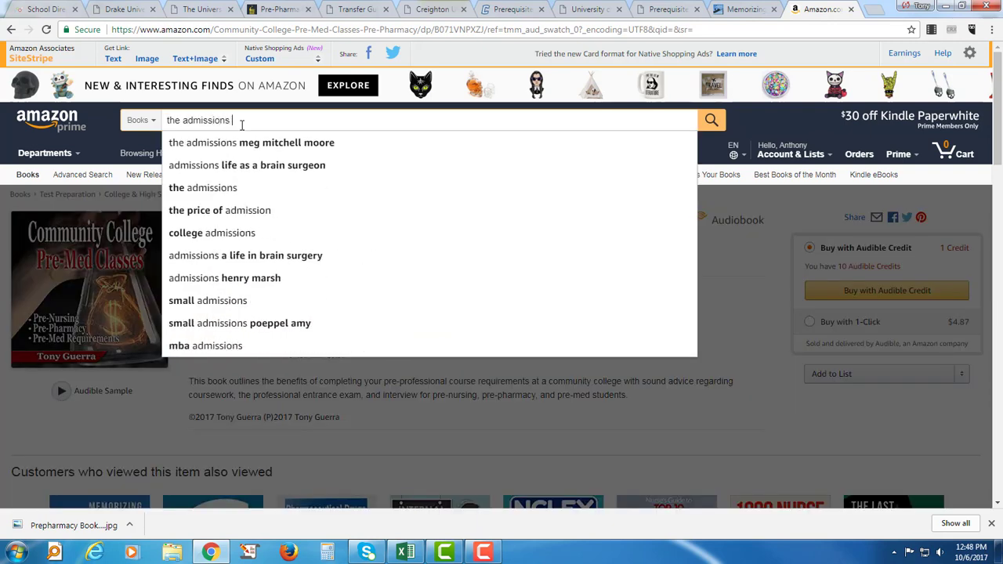
pyautogui.write('hurdle')
pyautogui.press('Return')
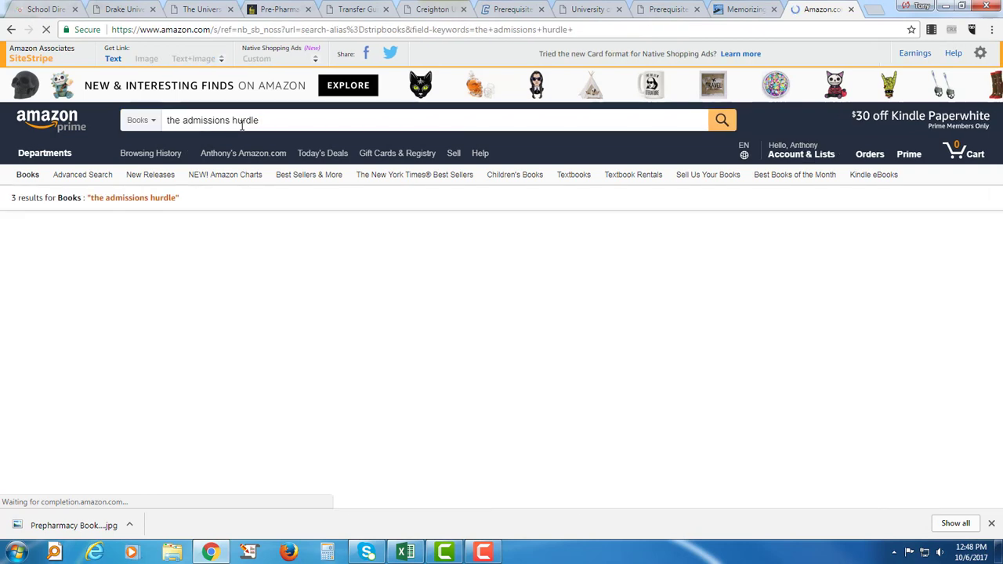
pyautogui.click(363, 235)
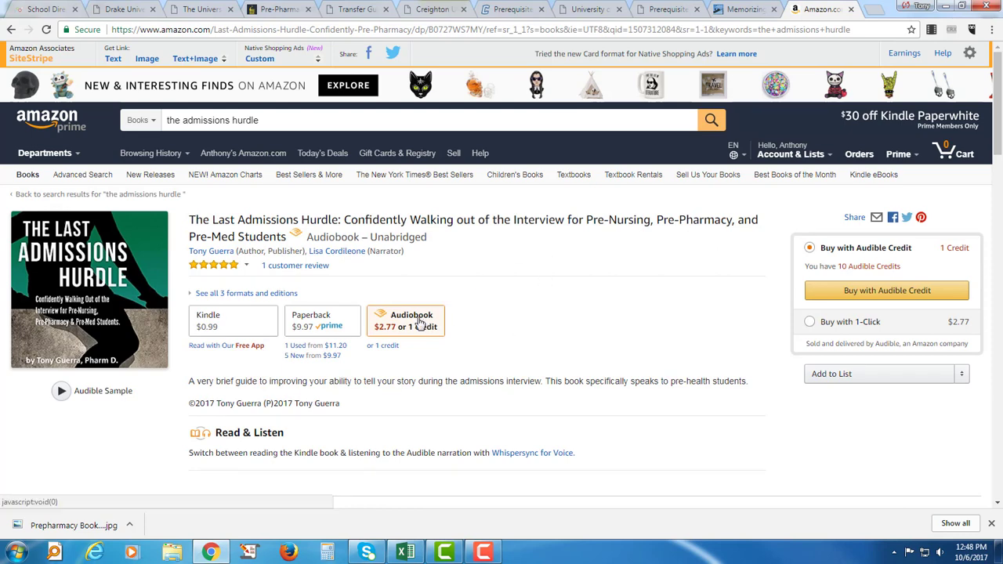
pyautogui.click(406, 553)
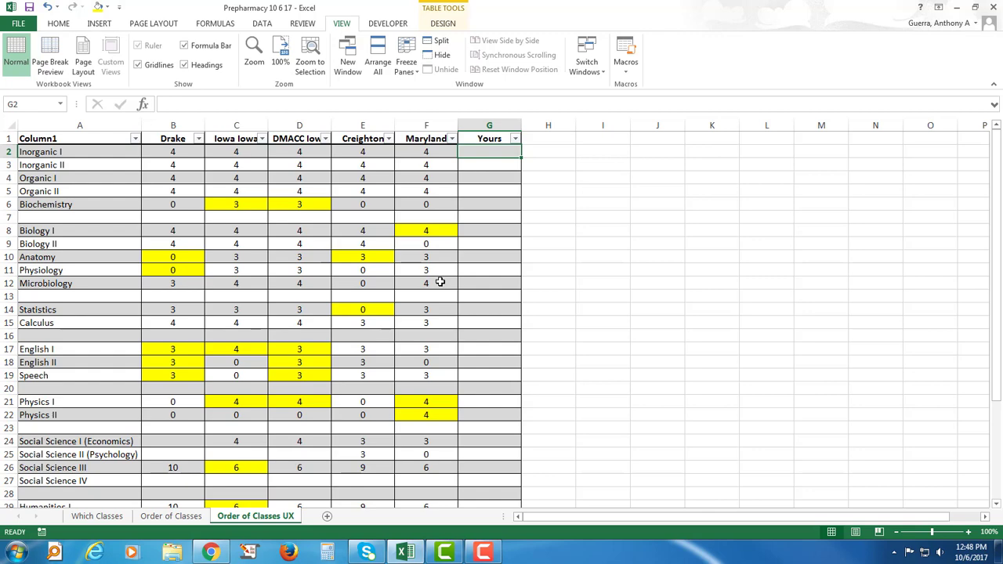
pyautogui.click(212, 552)
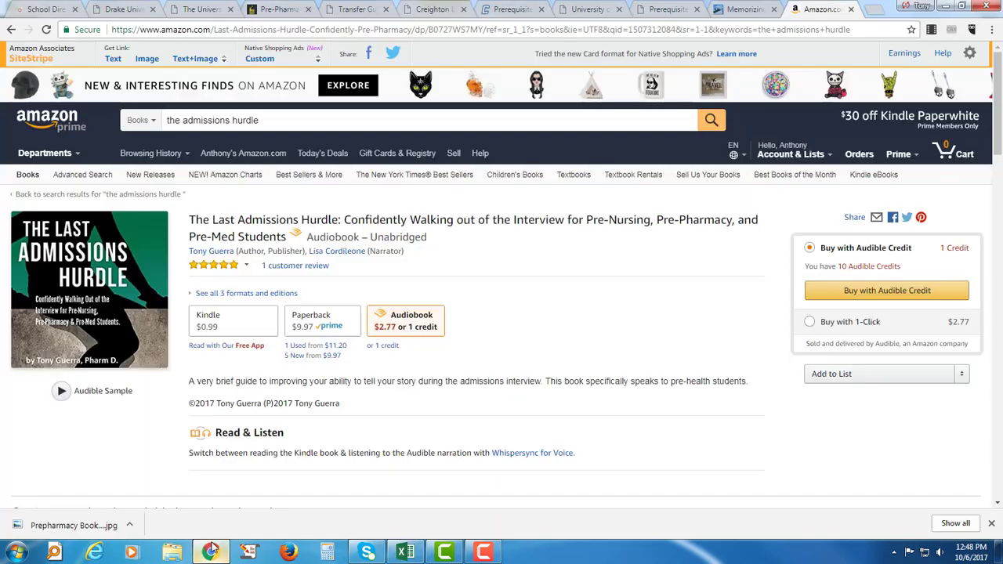
pyautogui.click(64, 16)
pyautogui.scroll(10, 337, 168)
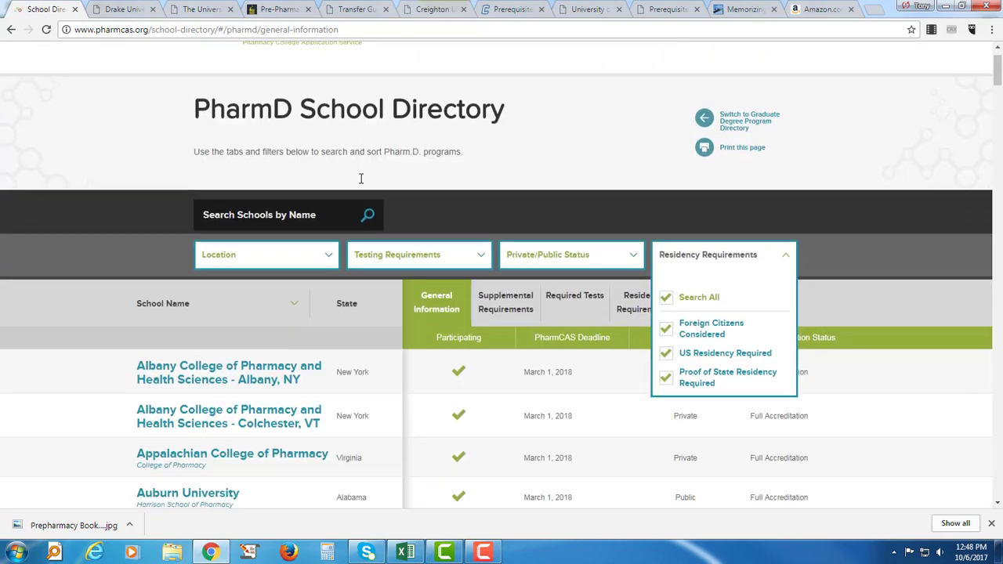
pyautogui.scroll(-1, 645, 162)
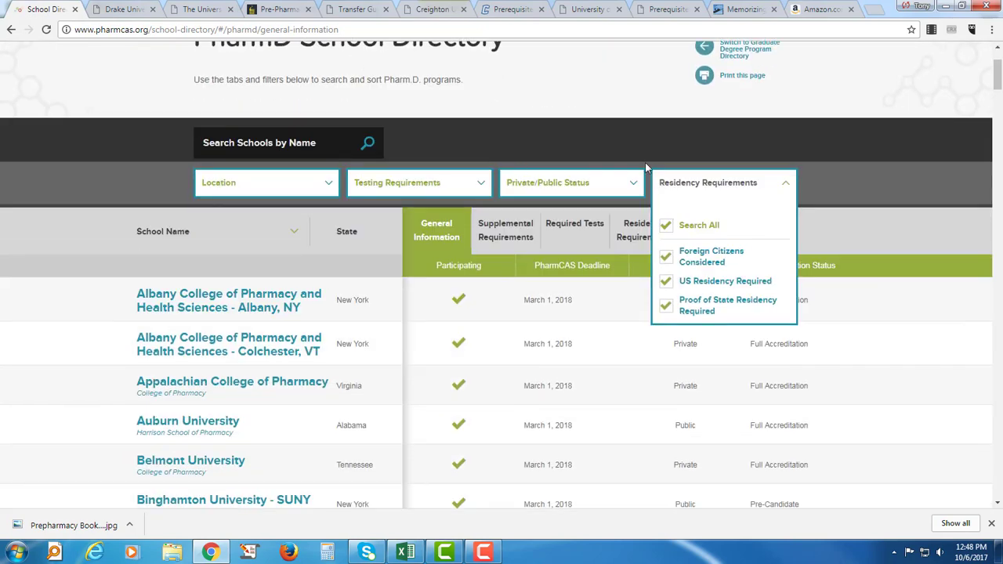
pyautogui.click(788, 188)
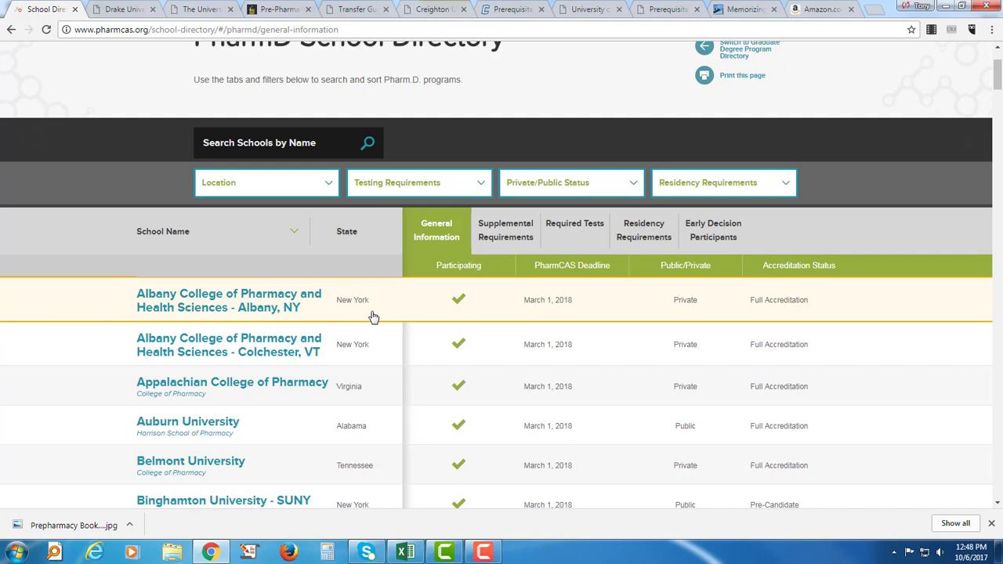
pyautogui.scroll(2, 376, 301)
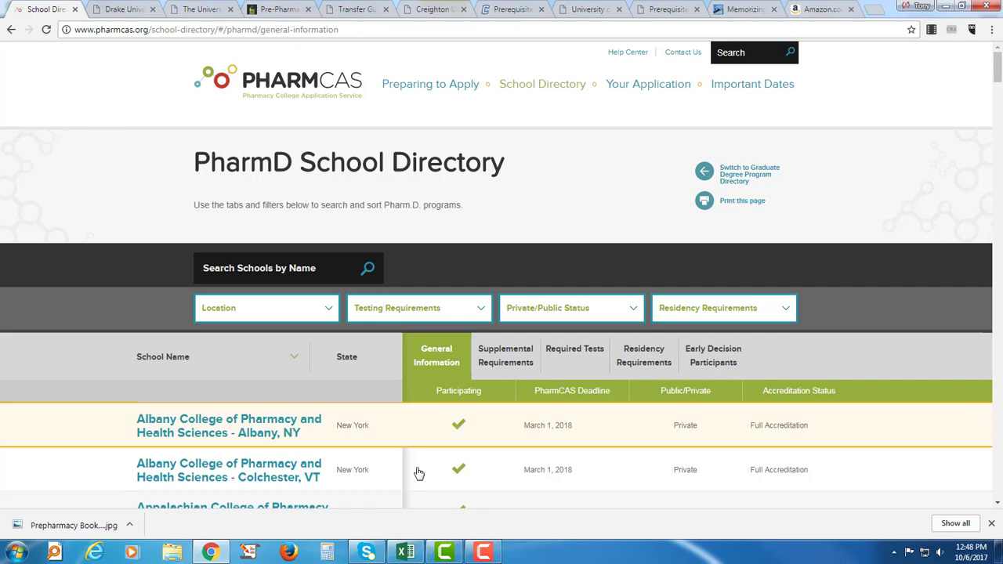
pyautogui.click(407, 551)
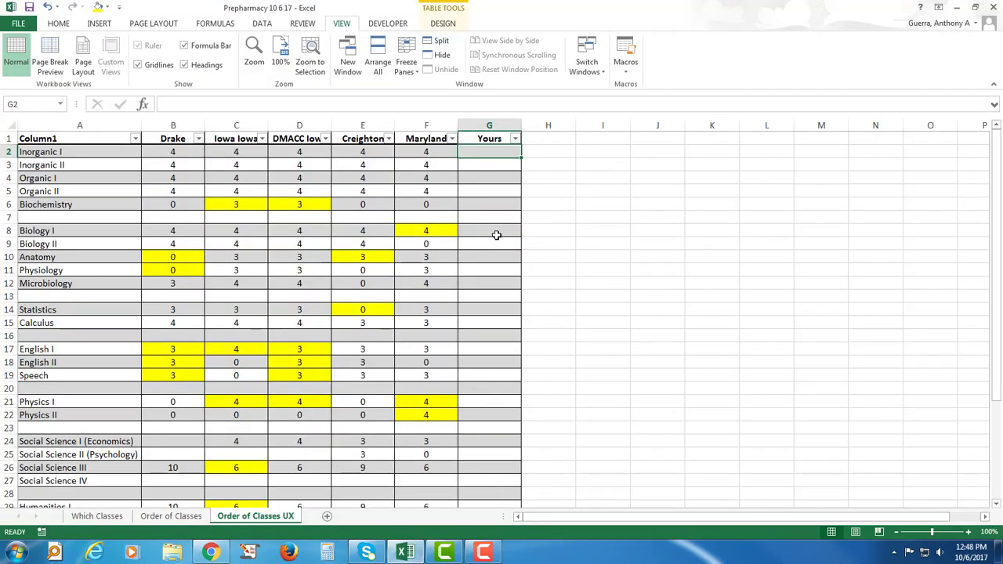